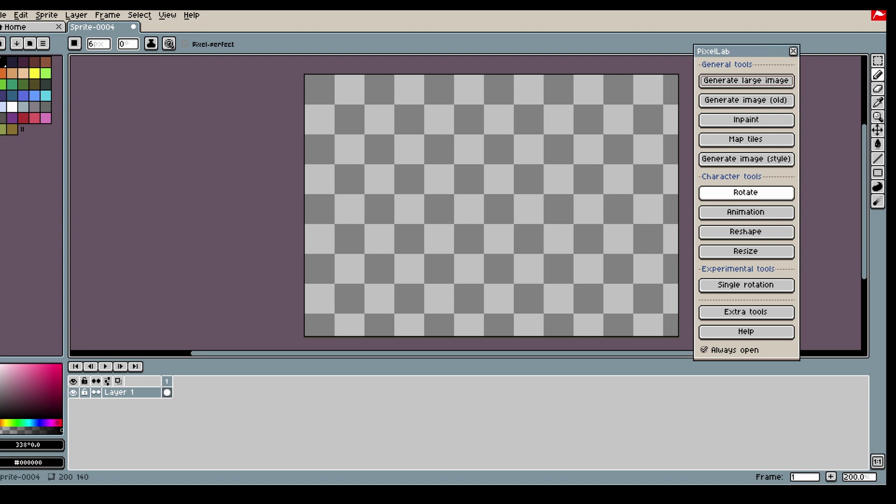
Generate a large image of a snowy landscape with a large mountain and return to the main tool list
click(744, 81)
drag(297, 62, 207, 74)
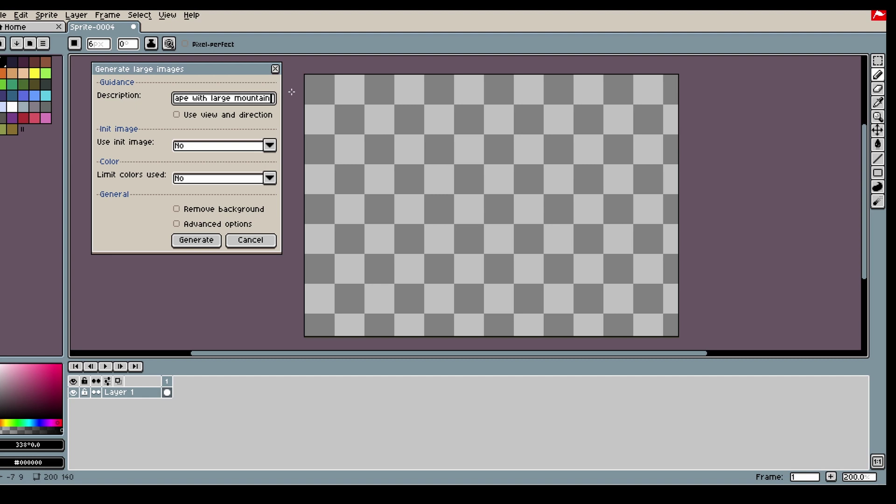
click(206, 242)
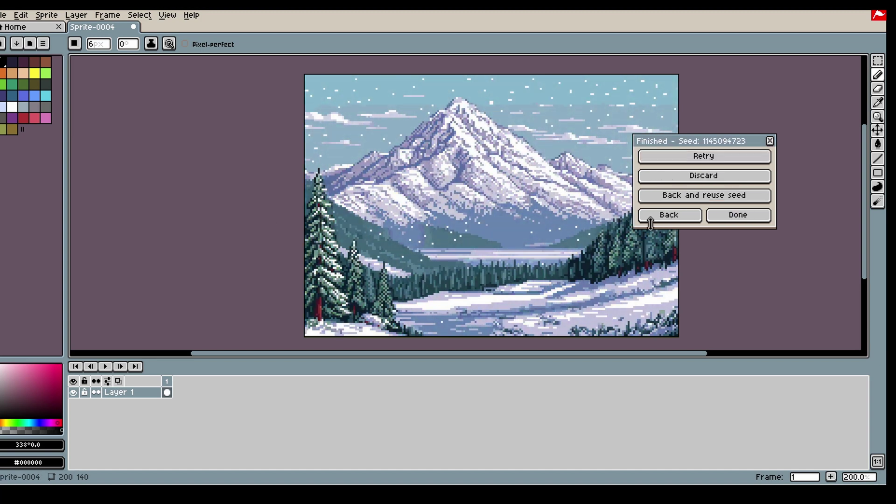
click(646, 215)
click(246, 242)
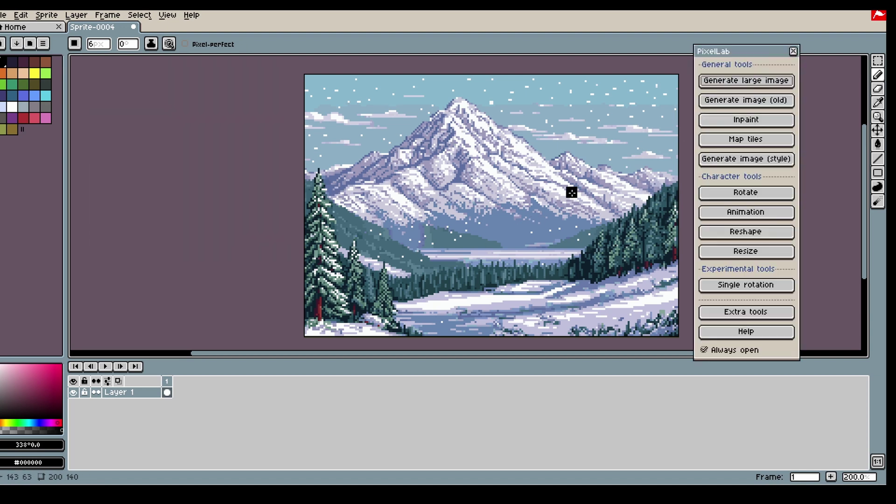
Set up map tile generation to paint in a selection, and select a 64×64 region in the lower-left corner of the image
click(745, 140)
click(449, 257)
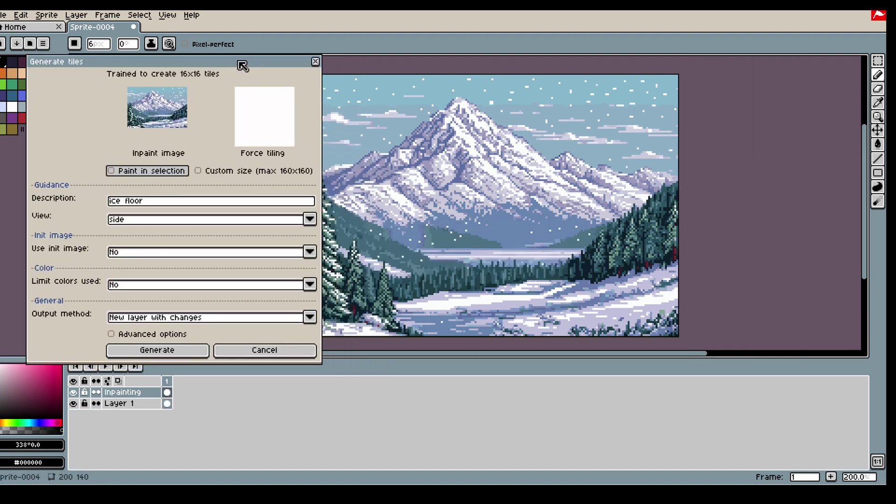
drag(242, 65, 215, 55)
click(117, 159)
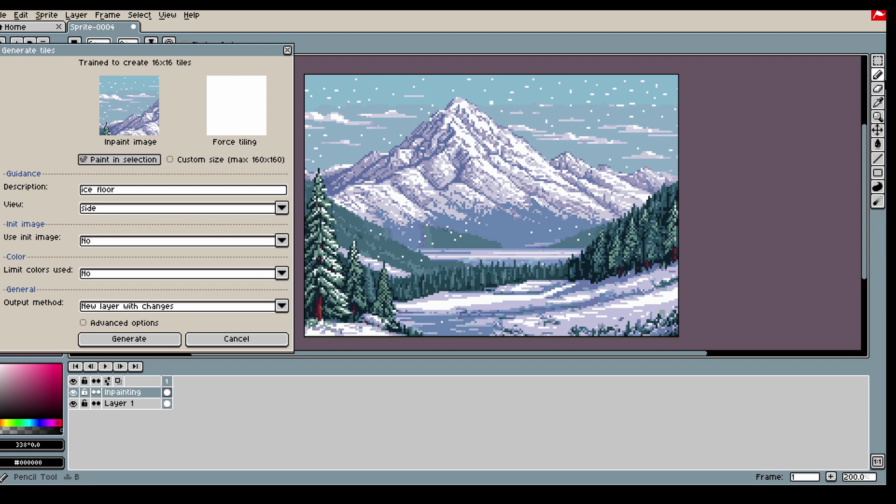
key(m)
drag(297, 210, 401, 334)
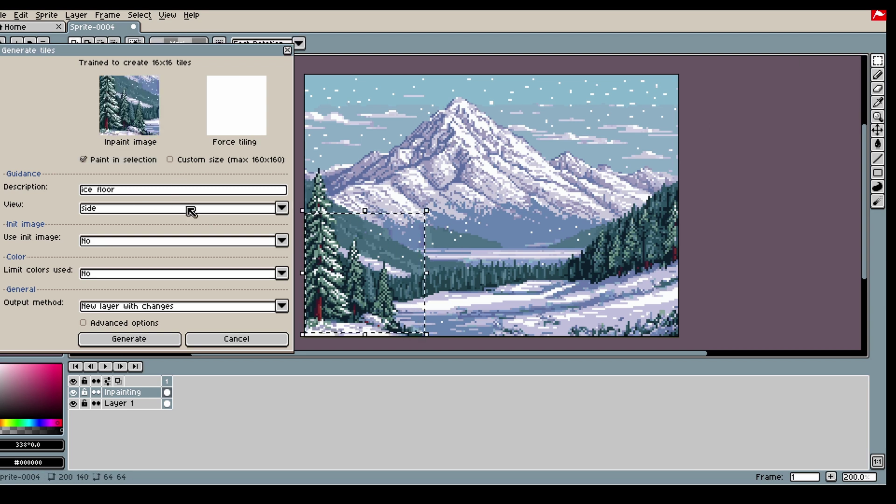
Mask the lower part of the selected region with the pencil and generate side-view "ice floor" tiles there
click(12, 412)
drag(13, 412, 0, 410)
scroll(345, 270, up, 1)
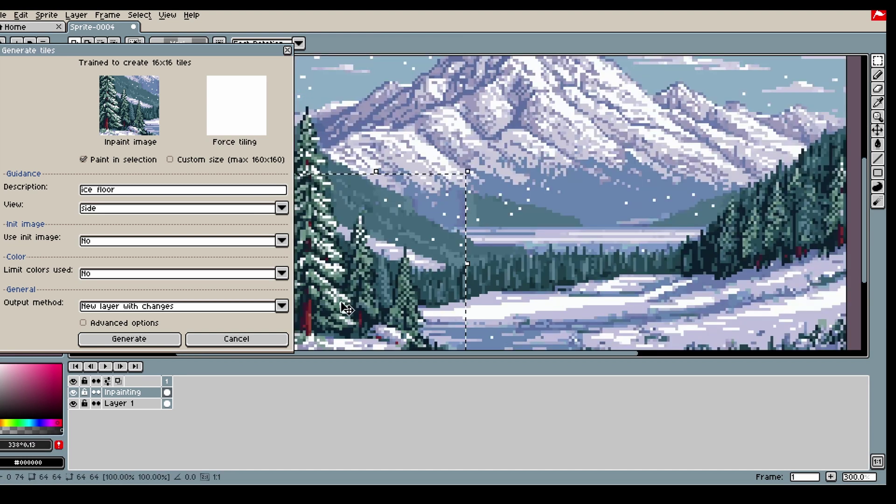
scroll(344, 280, down, 1)
key(b)
mouse_move(417, 322)
mouse_down()
mouse_move(387, 308)
mouse_move(314, 307)
mouse_up()
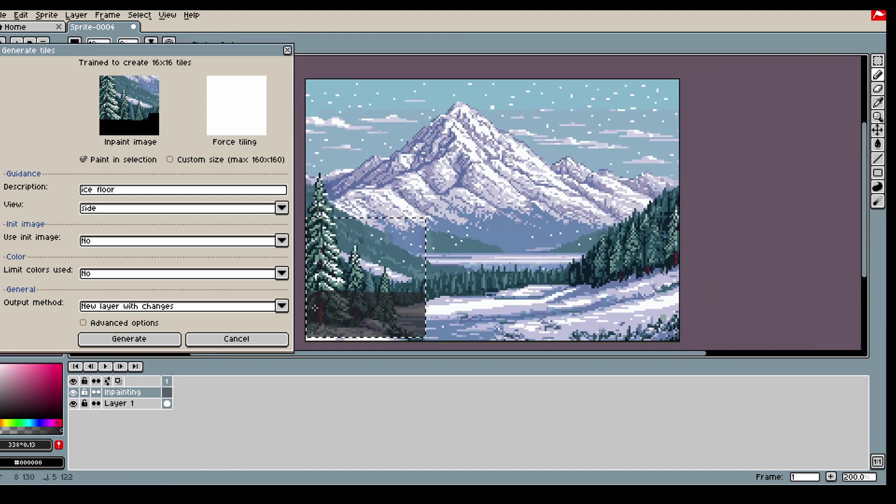
drag(410, 305, 322, 305)
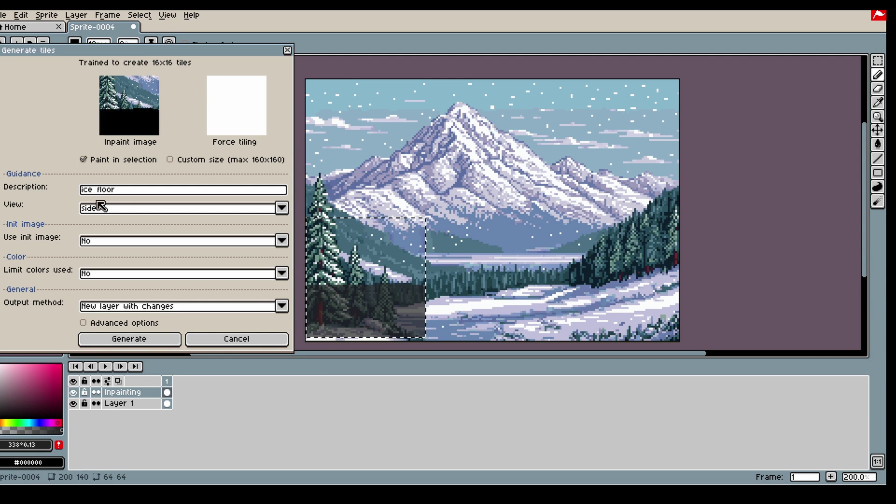
click(129, 339)
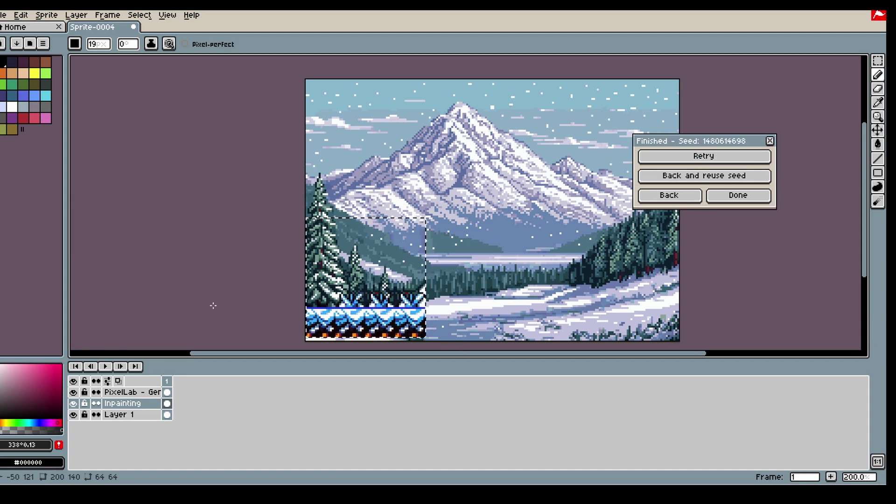
Return to the tile settings with New layer with changes as output method, and briefly isolate the generated tile layer for inspection
click(669, 195)
click(169, 307)
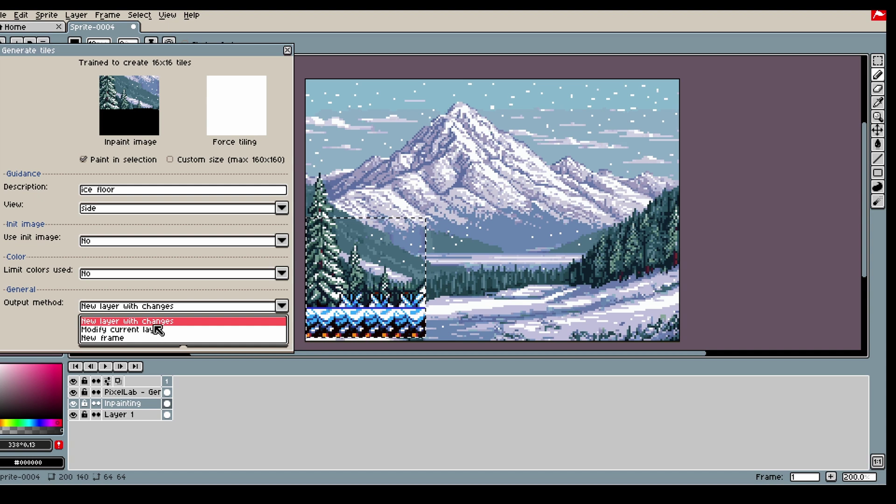
click(154, 321)
click(73, 403)
click(73, 414)
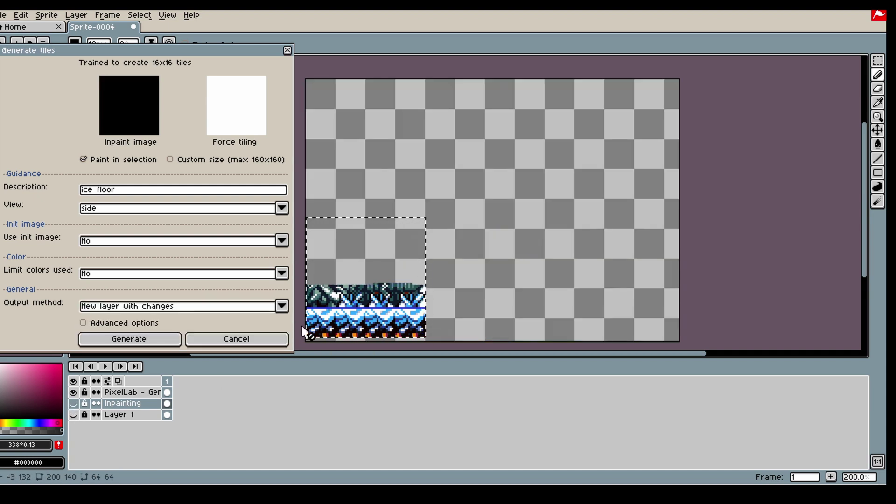
click(73, 403)
click(73, 415)
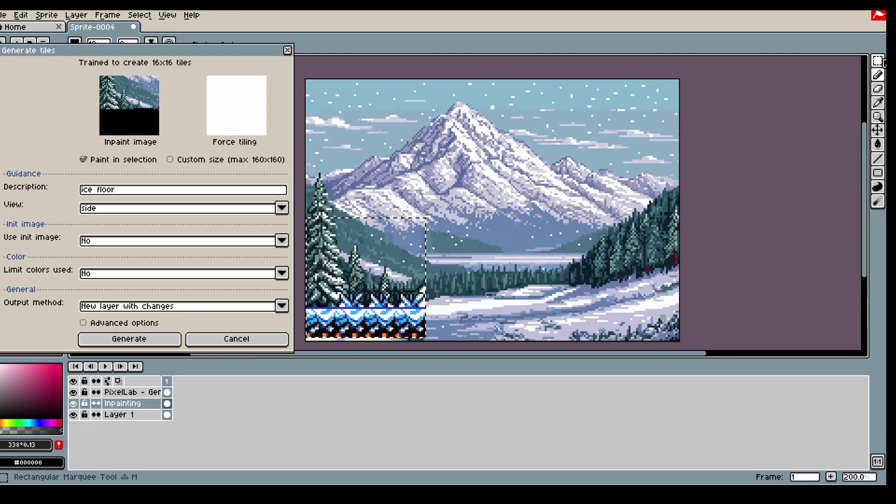
Select a 64×64 region overlapping the right end of the ice floor and mask its unfilled lower part on the Inpainting layer
click(877, 61)
drag(385, 225, 521, 328)
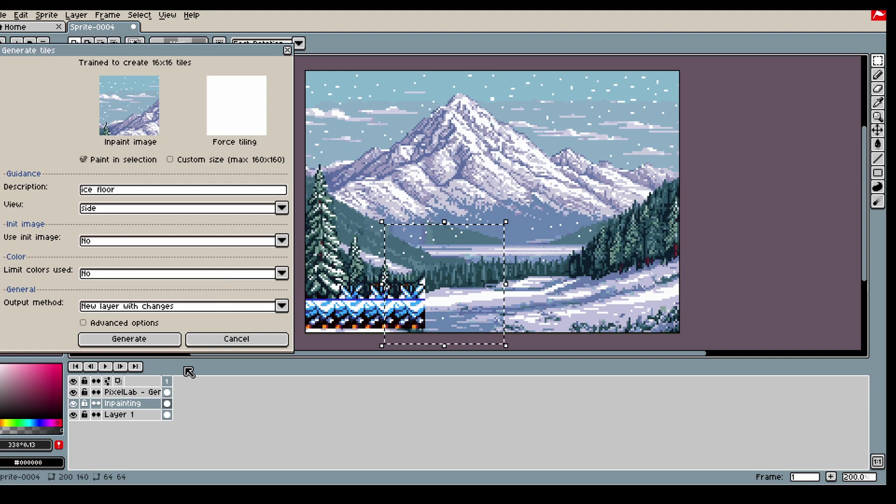
click(73, 392)
click(73, 392)
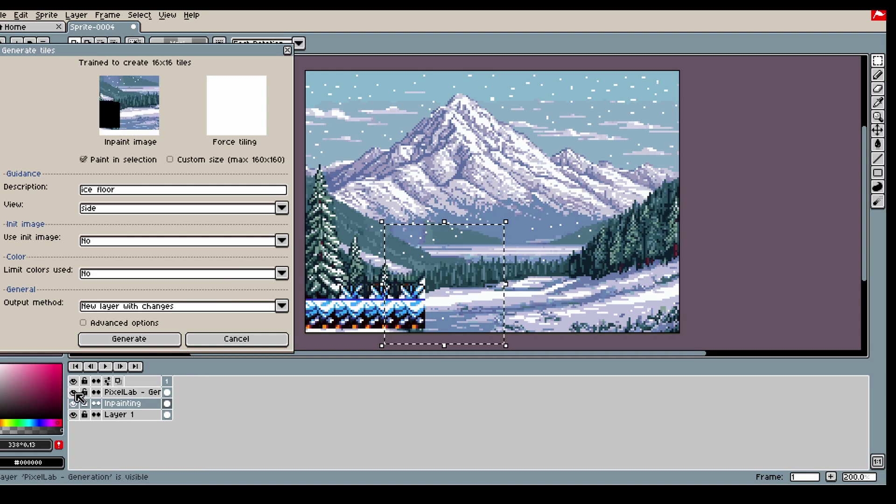
click(146, 403)
key(b)
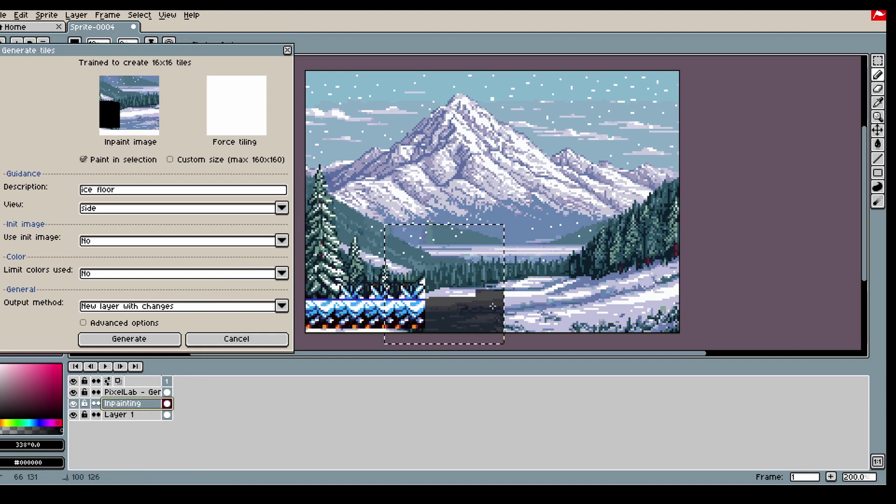
drag(492, 306, 493, 306)
key(ctrl+z)
drag(440, 316, 494, 315)
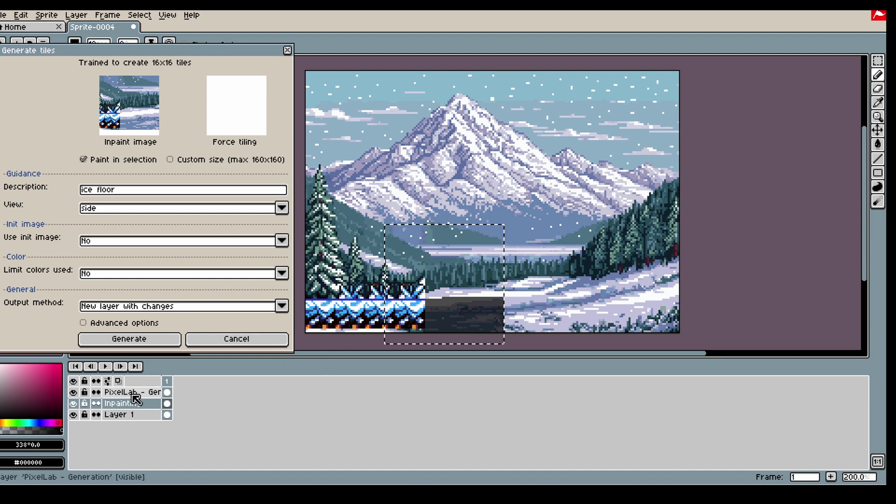
Erase the old mask beneath the existing ice tiles inside the selection and generate the adjoining floor tiles
click(74, 392)
click(879, 92)
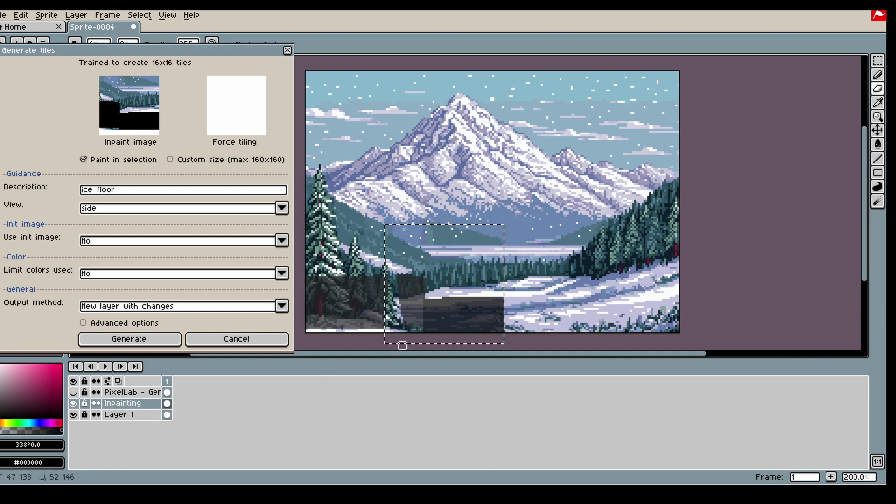
drag(403, 346, 415, 328)
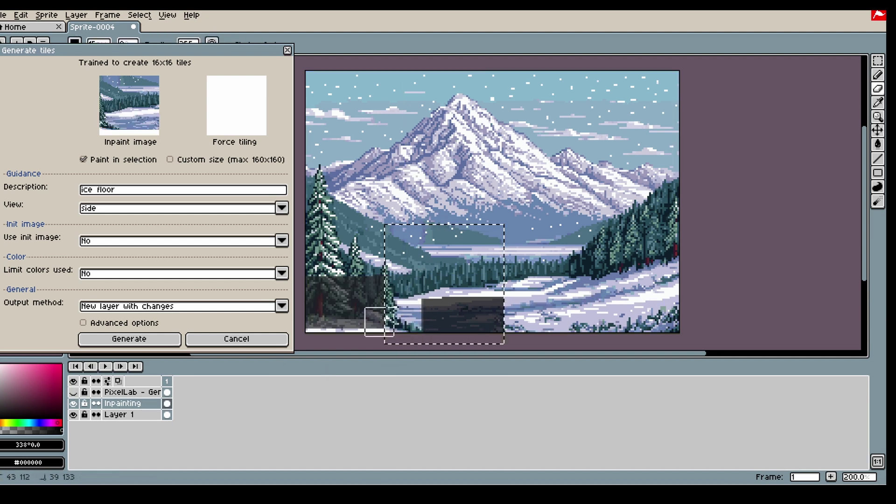
click(73, 392)
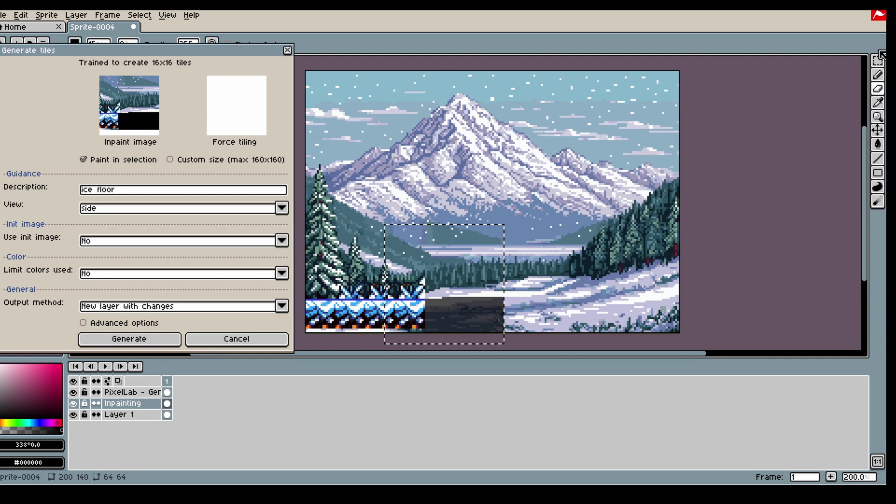
click(140, 340)
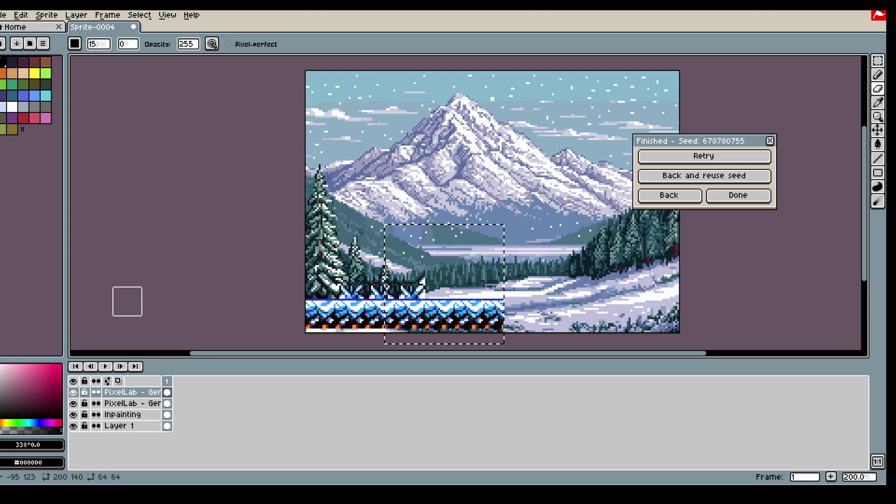
Generate ice floor tiles over the masked remaining width, using a custom-size 200×42 selection and the Inpainting layer
click(700, 196)
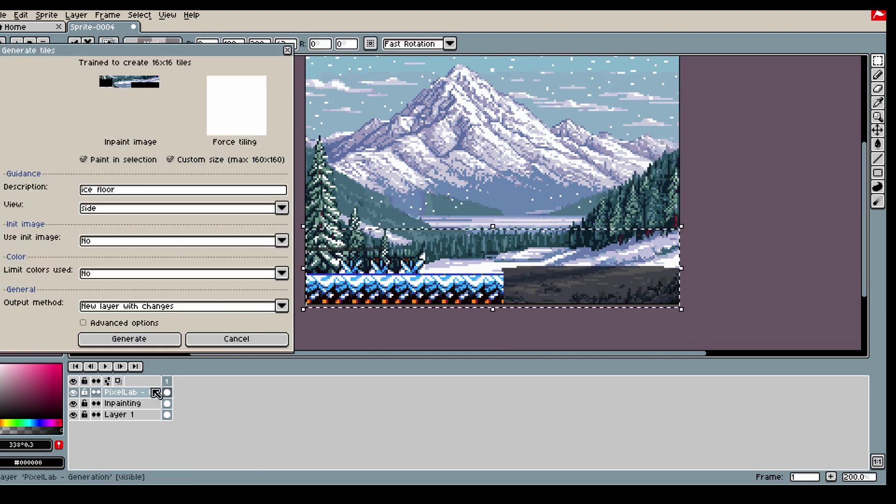
click(168, 404)
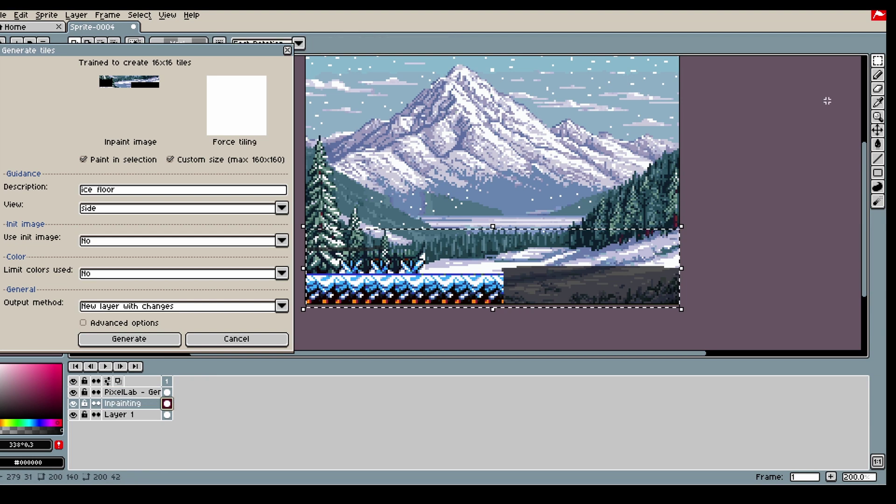
click(877, 89)
click(155, 339)
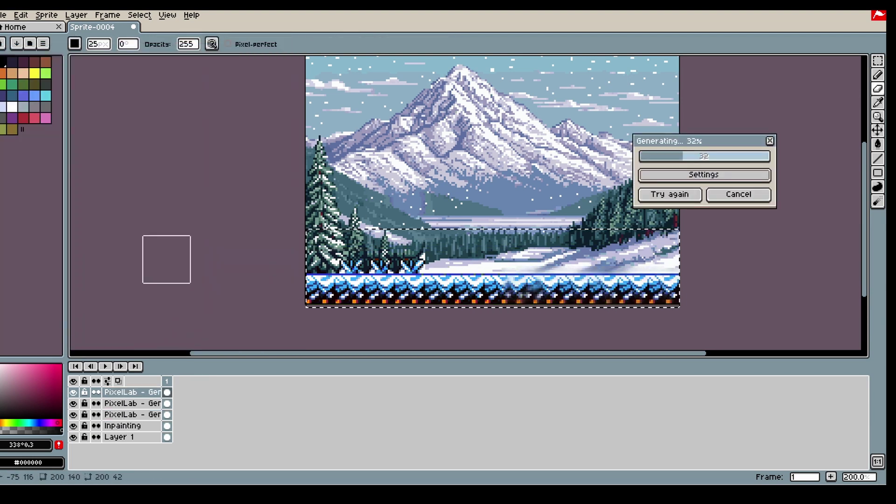
Return to the tile settings and merge the three generated floor layers into one
click(686, 196)
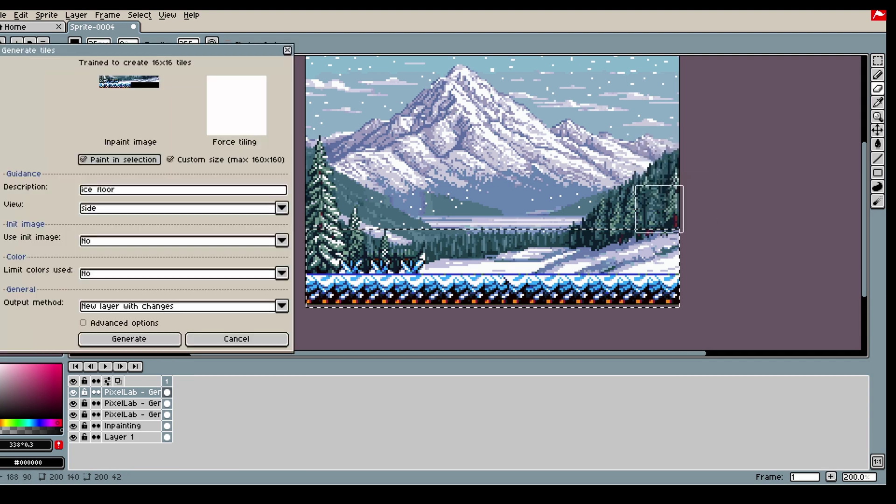
right_click(128, 394)
click(182, 421)
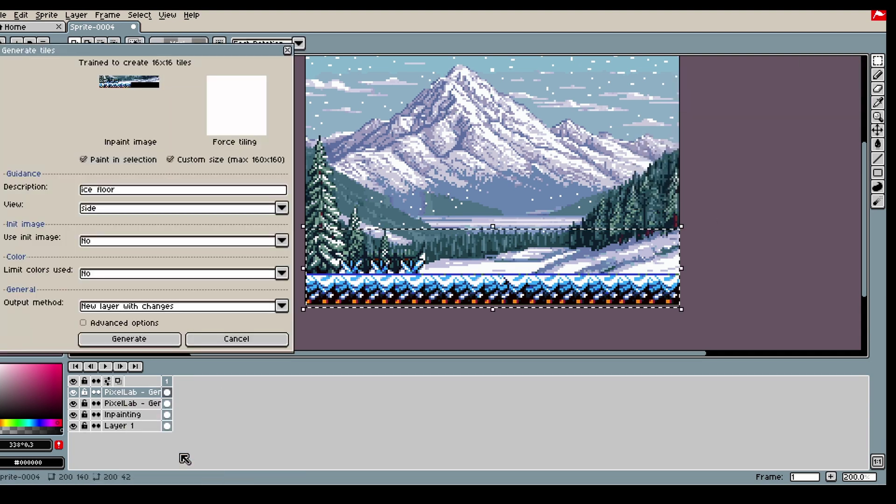
right_click(140, 395)
click(187, 421)
Isolate the merged floor layer and delete the leftover scenery above the ice floor
click(74, 404)
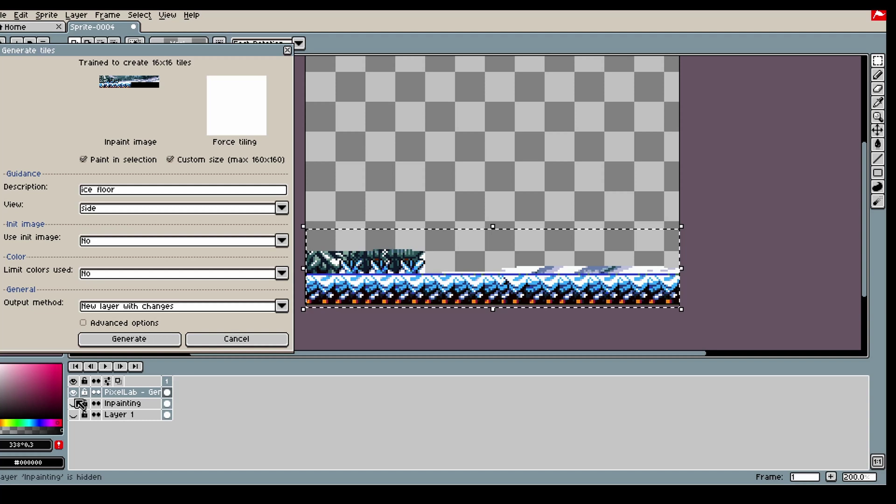
click(877, 88)
click(878, 59)
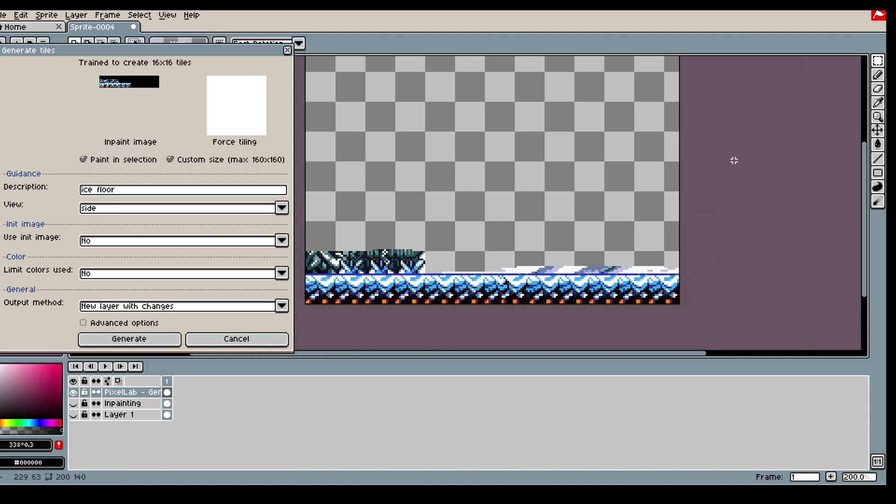
drag(734, 170, 286, 272)
key(Delete)
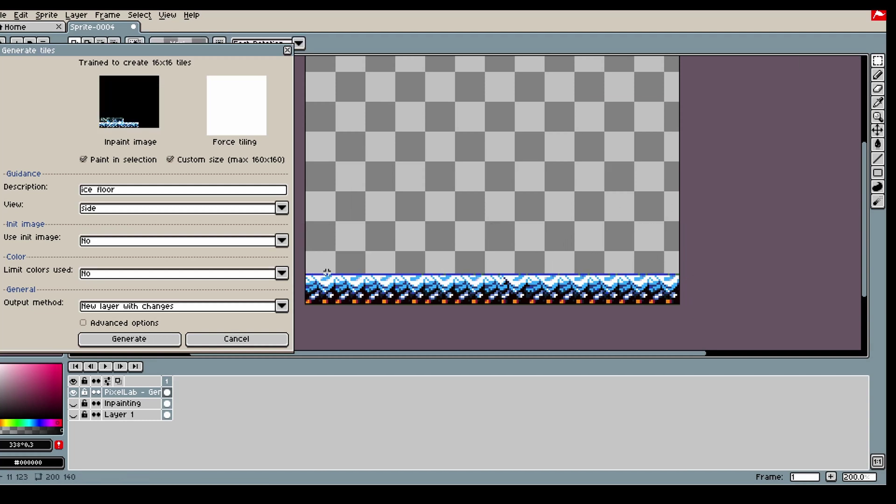
Check the floor layer by toggling its visibility, and show the Inpainting and Layer 1 layers again
click(73, 393)
click(73, 393)
click(74, 404)
click(73, 415)
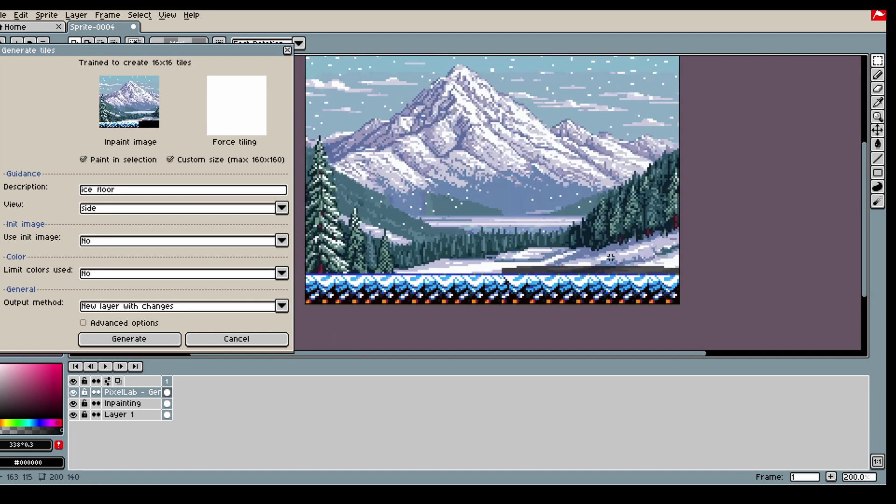
Select the full-width ice floor strip and move it up about 25 pixels
drag(688, 218, 299, 306)
scroll(409, 278, down, 1)
drag(409, 278, 438, 211)
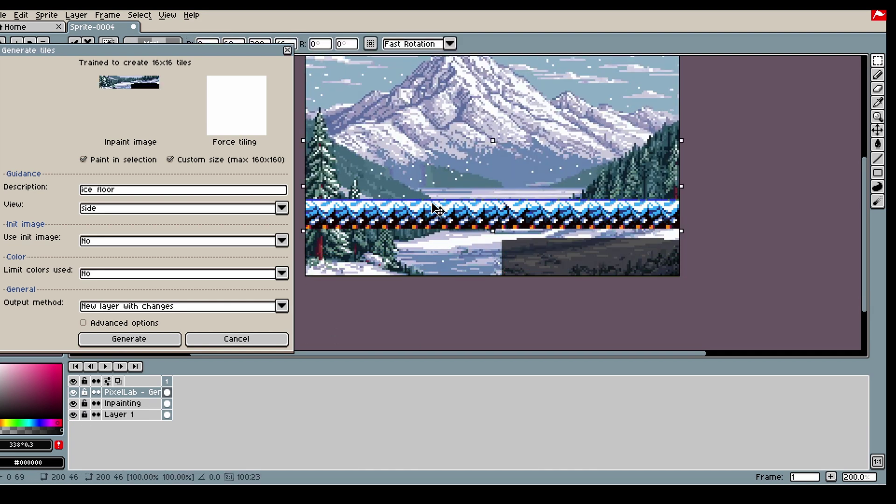
click(731, 174)
Mask the whole area below the ice floor on the Inpainting layer with the pencil
click(74, 403)
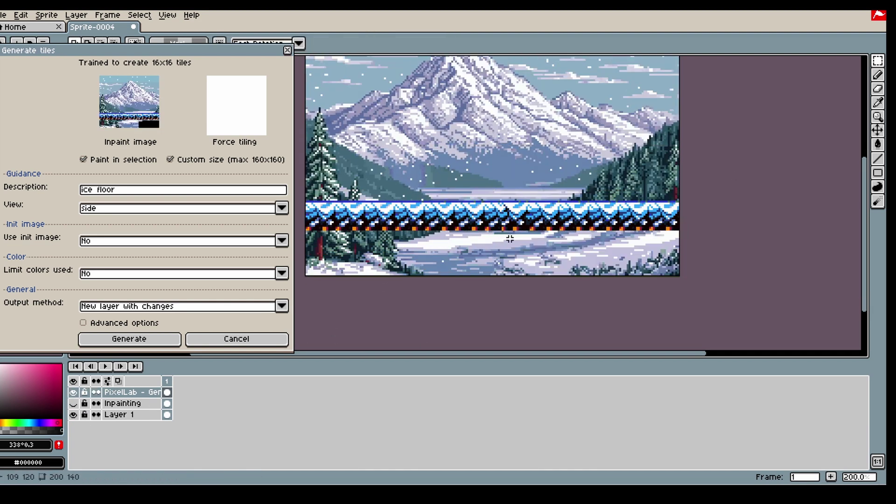
key(b)
click(167, 404)
click(73, 404)
mouse_move(345, 271)
mouse_down()
mouse_move(328, 258)
mouse_move(667, 245)
mouse_up()
scroll(430, 120, down, 1)
scroll(435, 80, up, 1)
Select the full-width lower area including the ice floor and generate map tiles in the masked space beneath it
key(m)
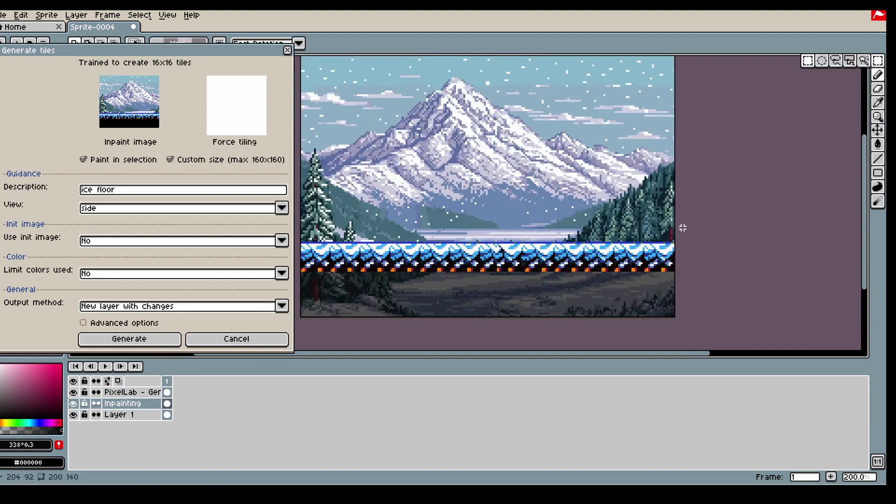
drag(740, 219, 277, 349)
click(140, 339)
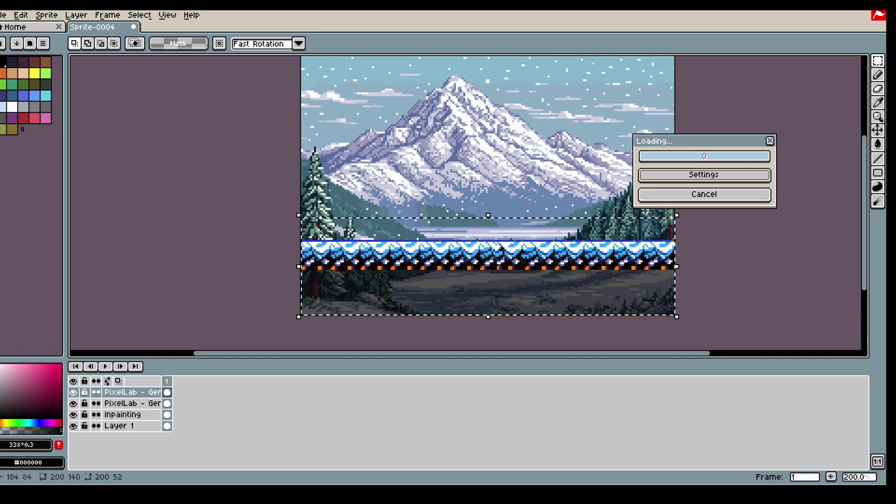
click(169, 340)
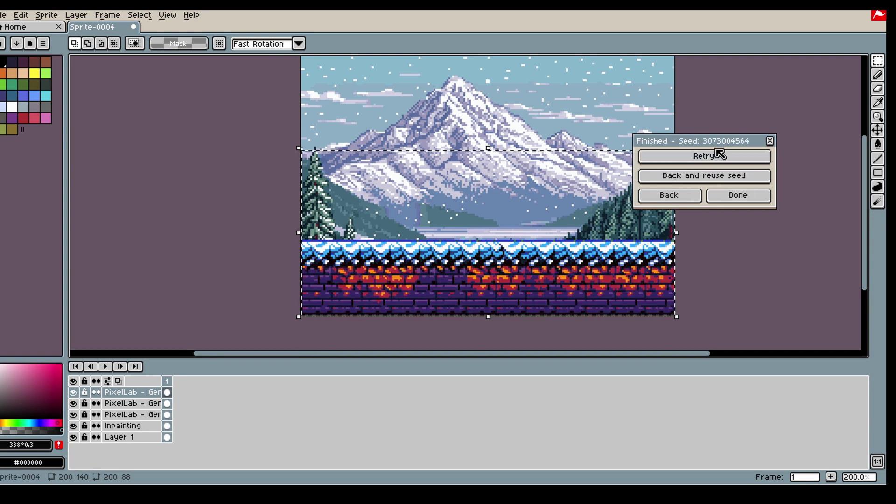
Retry the underground tile generation beneath the ice floor, then clear the selection
click(691, 155)
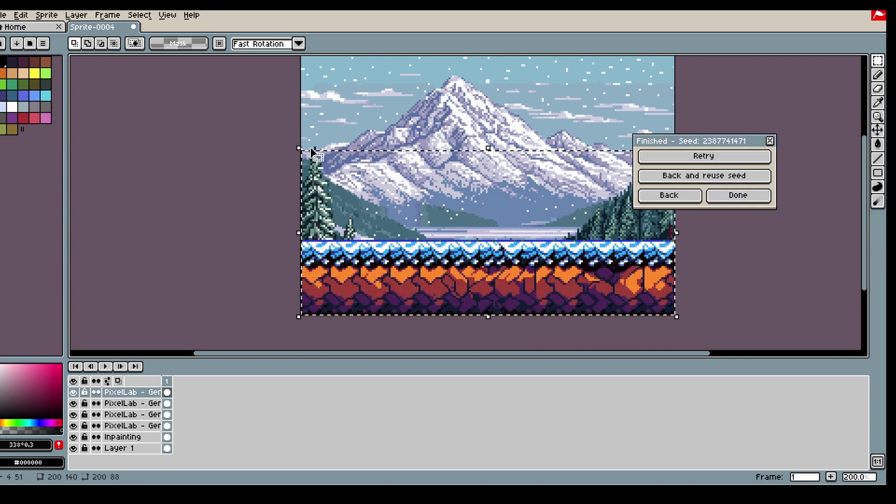
drag(710, 141, 186, 142)
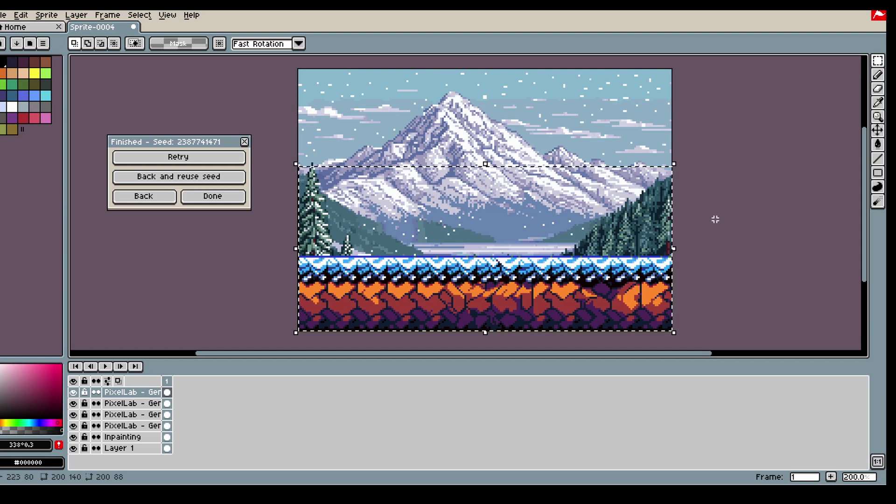
key(ctrl+d)
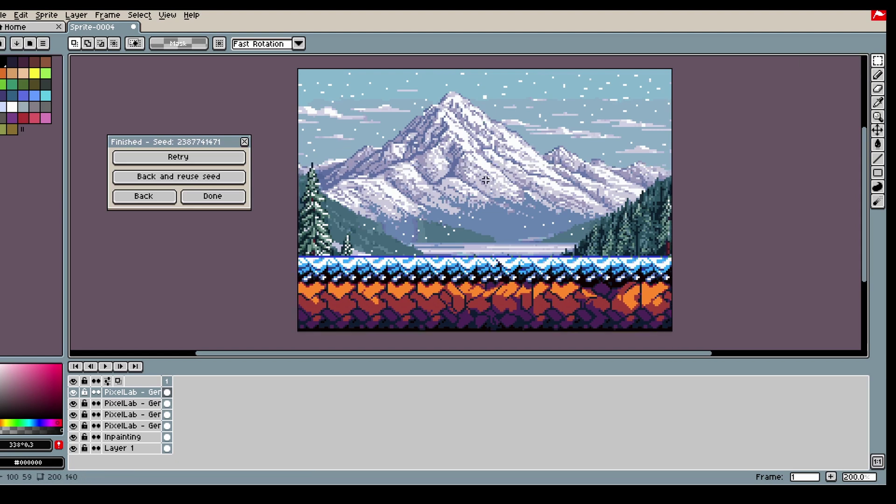
Hide the Inpainting and Layer 1 layers and merge the four generated PixelLab layers into one
right_click(125, 392)
click(77, 452)
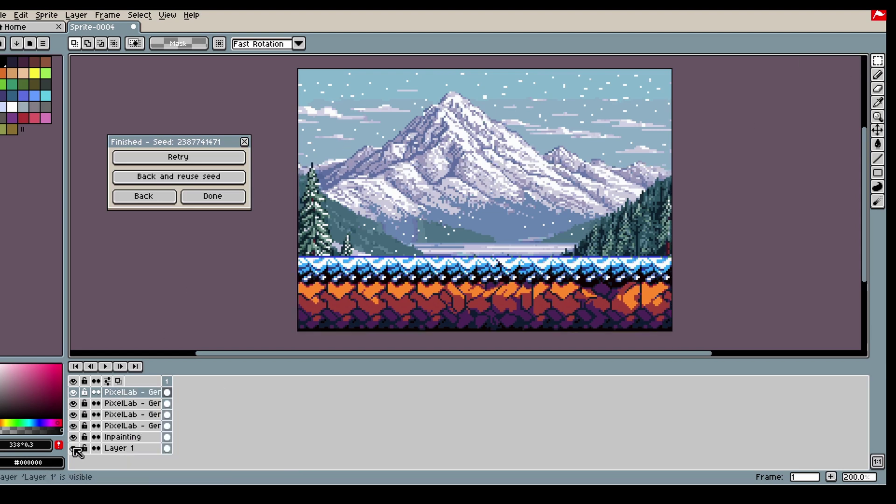
drag(74, 438, 76, 450)
right_click(125, 393)
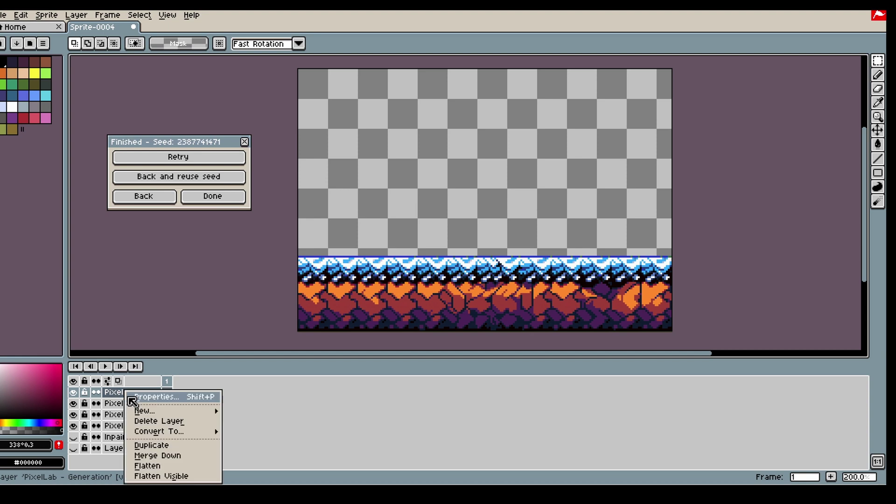
click(176, 456)
right_click(163, 393)
click(180, 456)
right_click(153, 401)
click(180, 455)
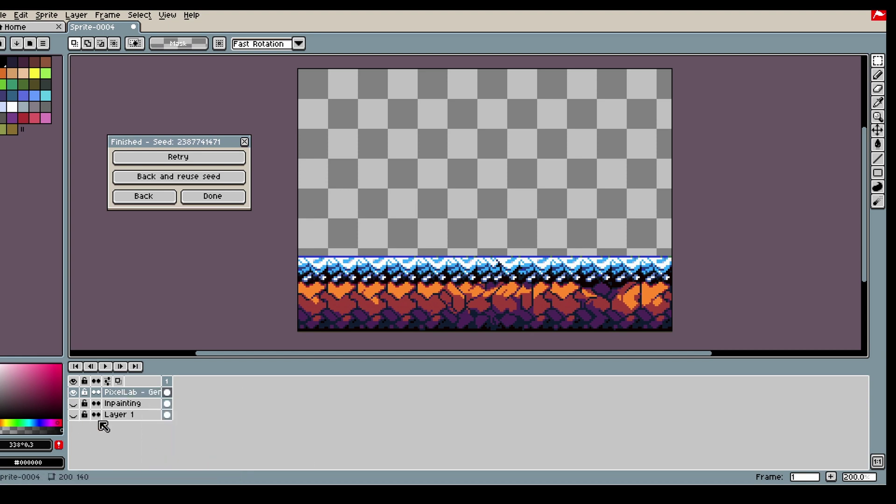
Show Layer 1 again and move the Inpainting layer above the merged PixelLab layer
click(74, 415)
drag(127, 404, 147, 384)
click(131, 402)
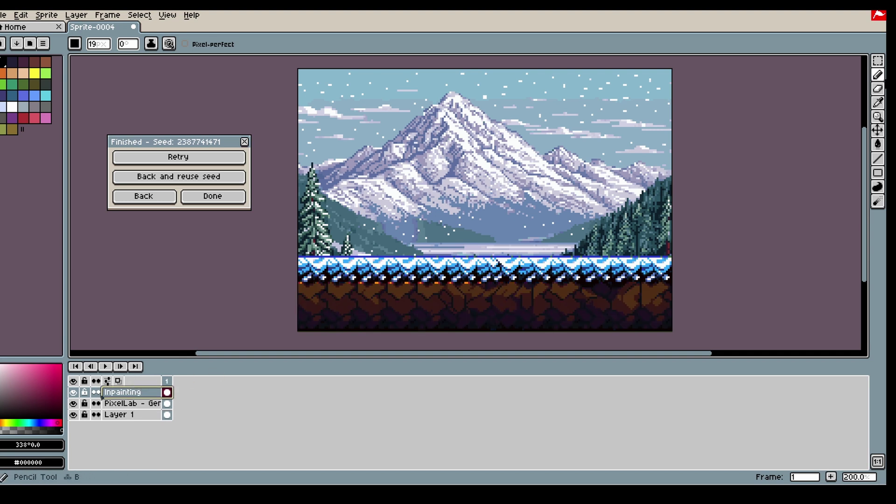
Erase the old mask beneath the ice floor and pencil a shed-sized mask above the floor, left of centre, on the Inpainting layer
key(e)
mouse_move(650, 305)
mouse_down()
mouse_move(525, 312)
mouse_move(319, 301)
mouse_up()
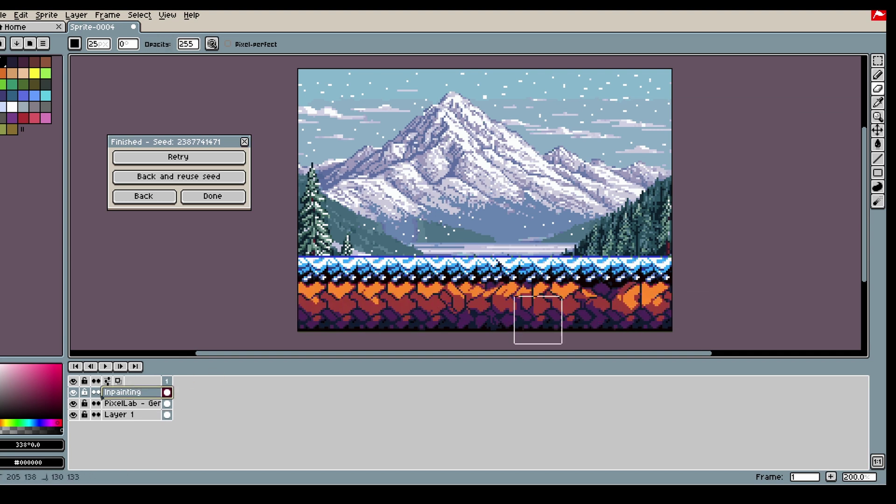
key(b)
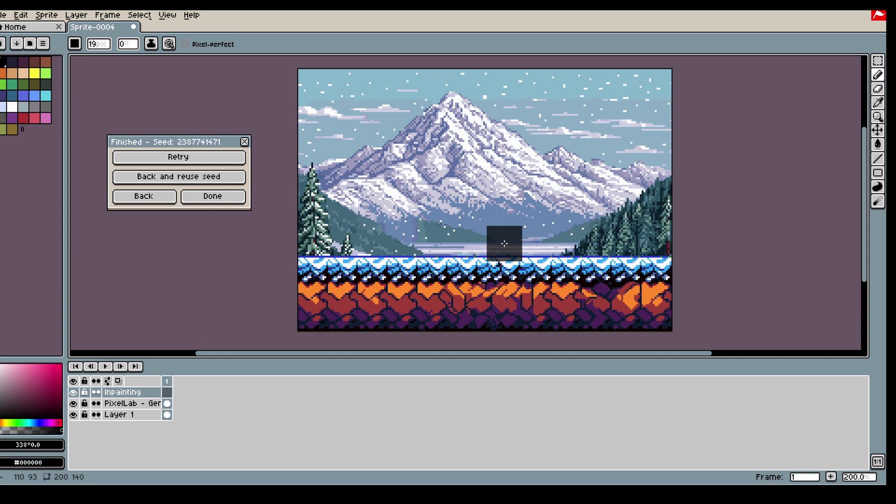
mouse_move(379, 239)
mouse_down()
mouse_move(378, 216)
mouse_move(420, 174)
mouse_move(444, 217)
mouse_move(443, 235)
mouse_move(420, 236)
mouse_move(394, 207)
mouse_move(397, 241)
mouse_up()
drag(439, 173, 374, 201)
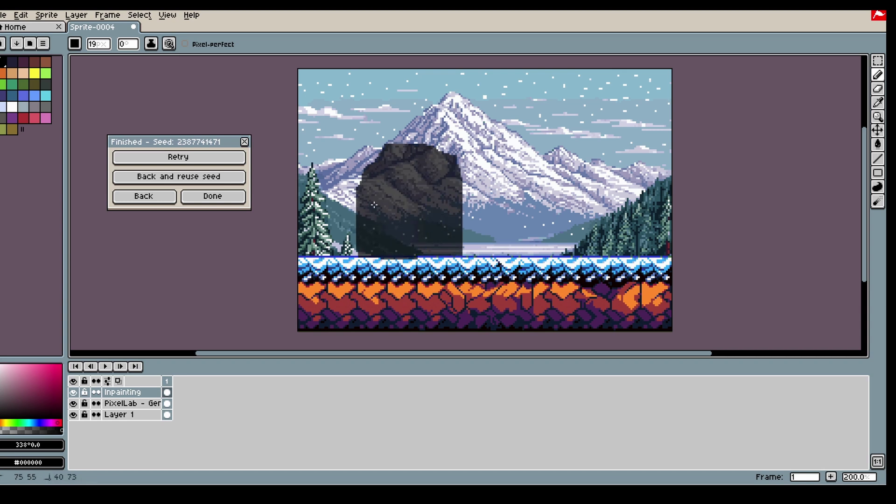
Select an area about 109 × 125 pixels around the mask and generate tiles described as "winter shed"
click(143, 196)
key(m)
drag(325, 115, 513, 305)
key(ctrl+d)
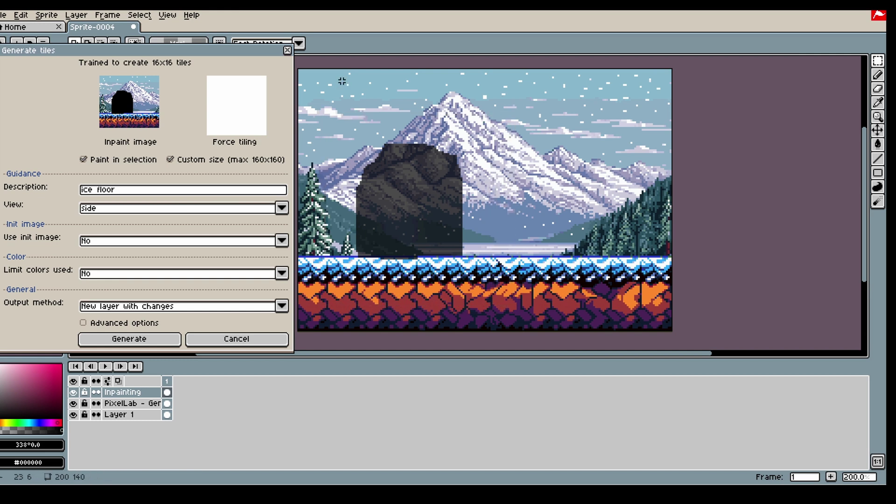
drag(321, 70, 524, 302)
drag(119, 193, 74, 188)
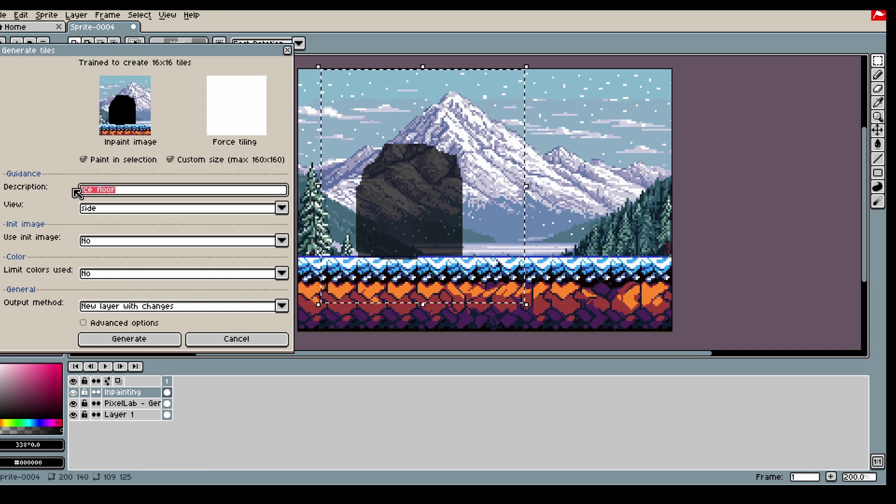
text(winter shed)
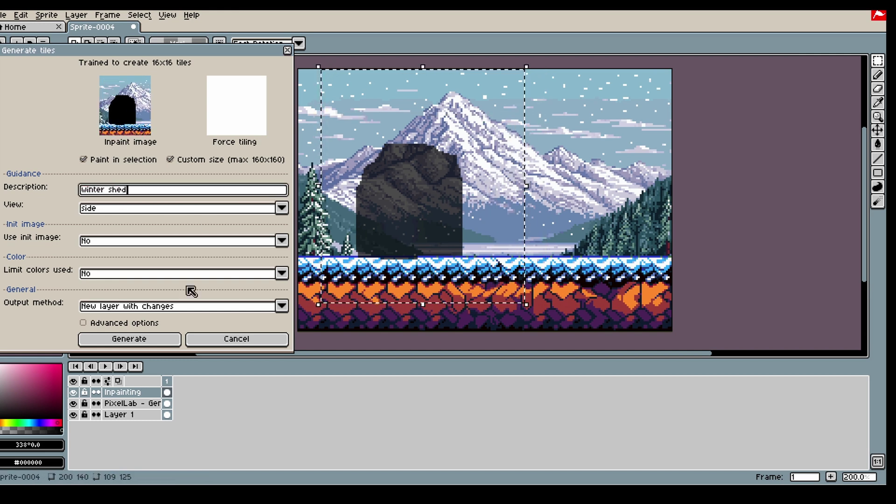
click(140, 339)
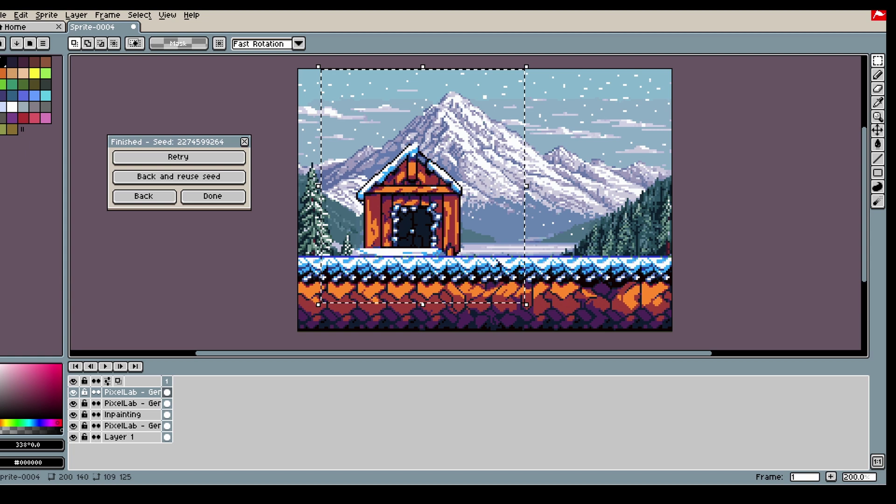
Delete the extra PixelLab layer directly above the Inpainting layer and clear the selection
right_click(126, 403)
click(166, 422)
click(643, 138)
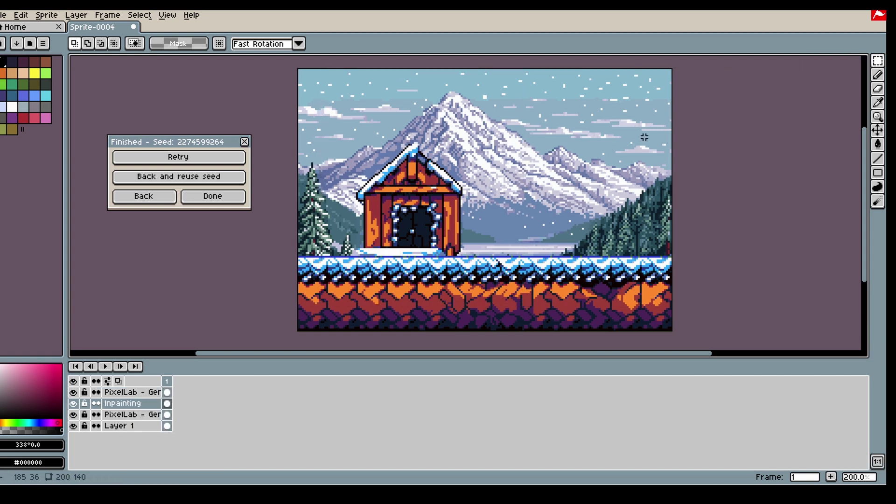
drag(515, 56, 328, 250)
click(433, 202)
key(ctrl+z)
Select the shed on its generated layer and move it down about 6 pixels onto the ice floor
click(167, 392)
drag(392, 152, 392, 155)
key(ctrl+z)
key(ctrl+z)
drag(496, 101, 323, 247)
drag(395, 212, 395, 222)
Erase the shed mask from the Inpainting layer while the shed is hidden, show the shed again, and hide the Inpainting layer
click(167, 404)
click(73, 392)
key(e)
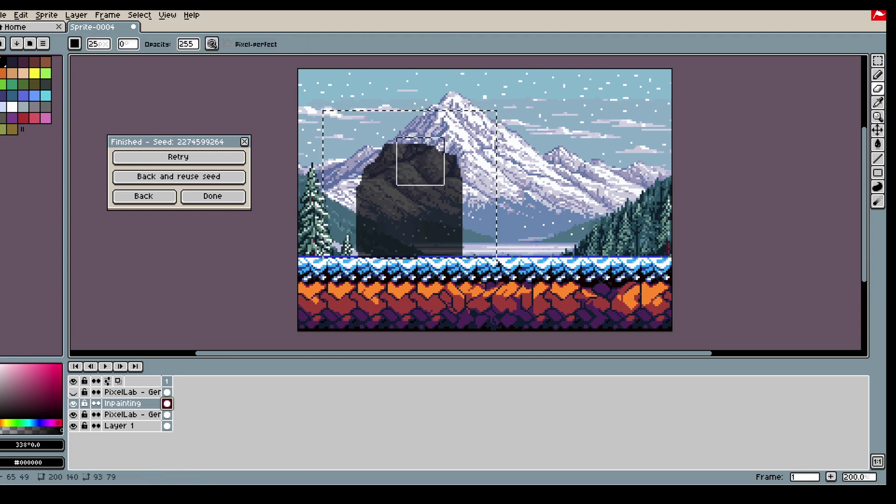
drag(420, 161, 355, 238)
click(74, 392)
click(73, 404)
click(877, 61)
click(536, 198)
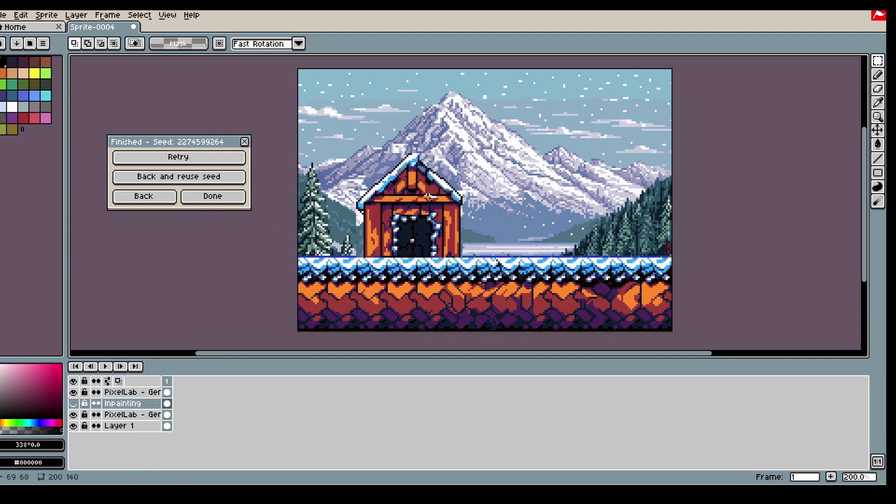
Set the tile description to "abandon market" and turn off the custom size, placing the 64 × 64 selection right of the shed
click(144, 196)
drag(153, 192, 58, 192)
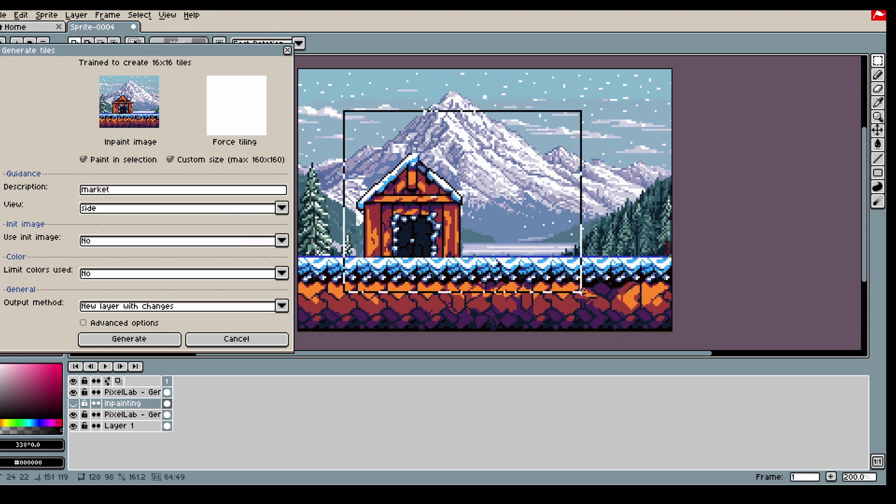
click(238, 160)
click(84, 159)
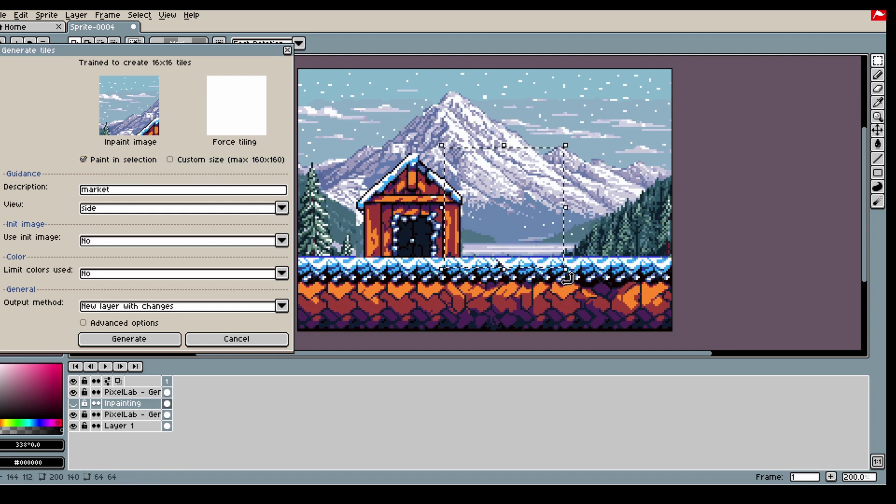
click(126, 193)
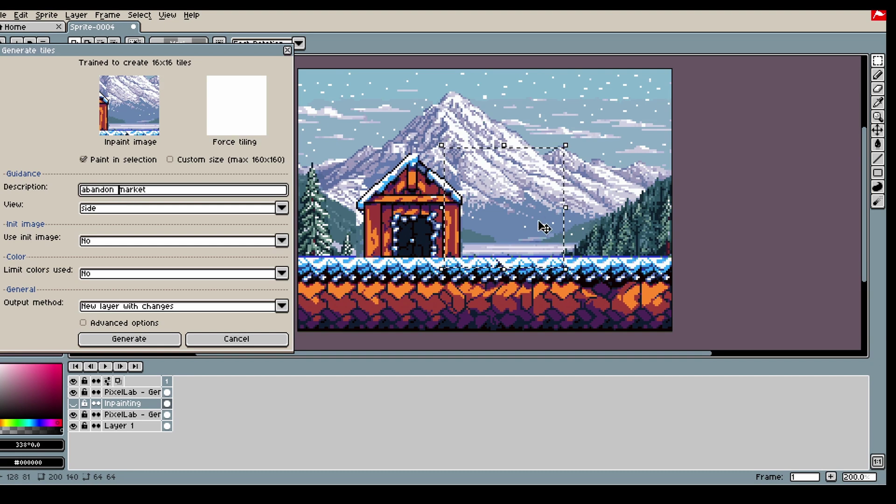
Mask the space right of the shed on the Inpainting layer and generate the "abandon market" tiles there
click(74, 403)
key(b)
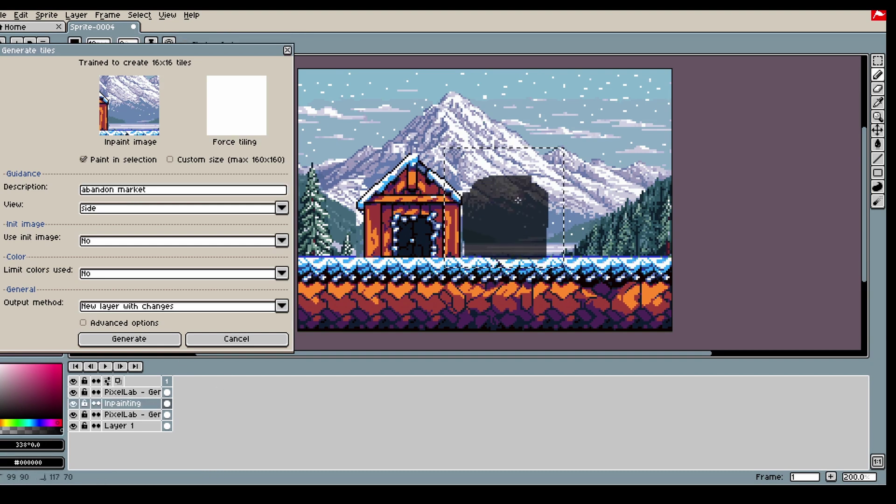
click(159, 340)
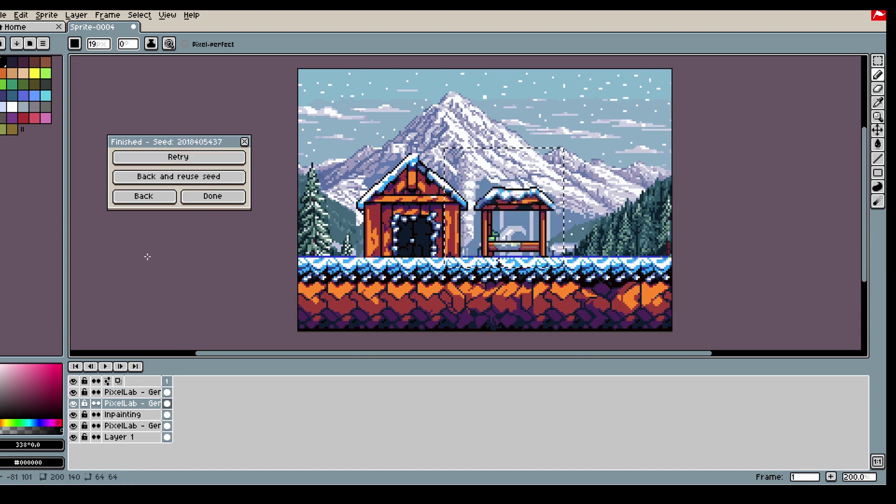
Delete the generated market stall layer and retry the generation
right_click(139, 393)
click(168, 420)
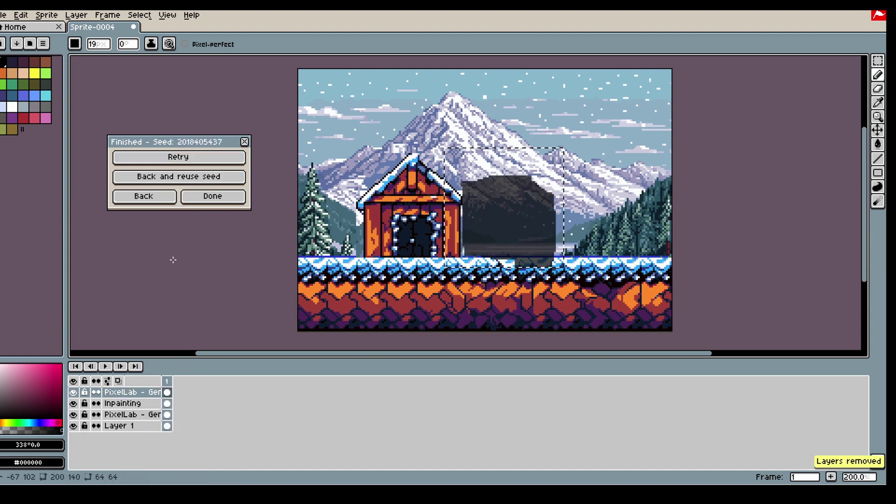
click(178, 157)
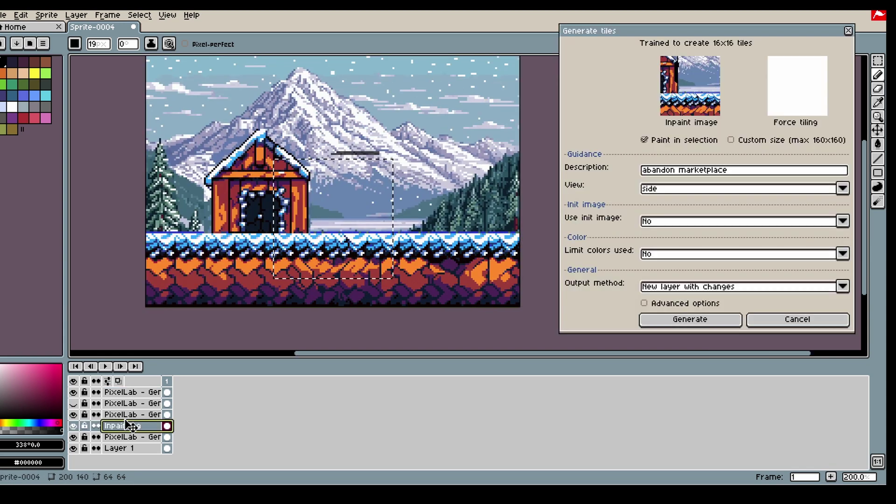
Mask the area overlapping the shed's right edge on the topmost Inpainting layer and generate an "abandon marketplace" in a 64 × 64 selection around it
drag(123, 425, 130, 380)
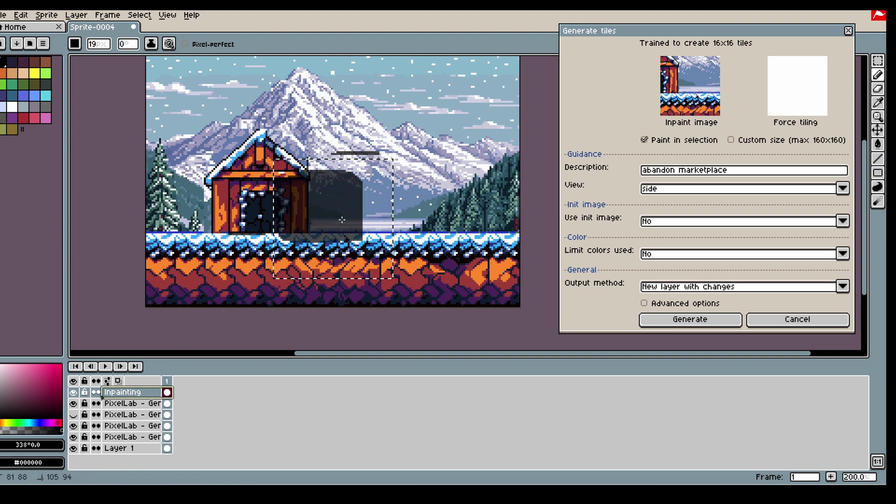
click(877, 61)
click(265, 154)
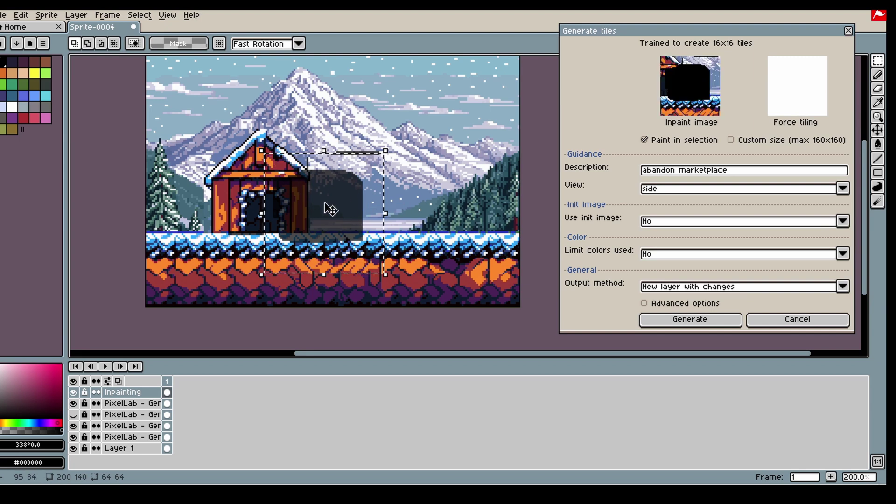
click(717, 320)
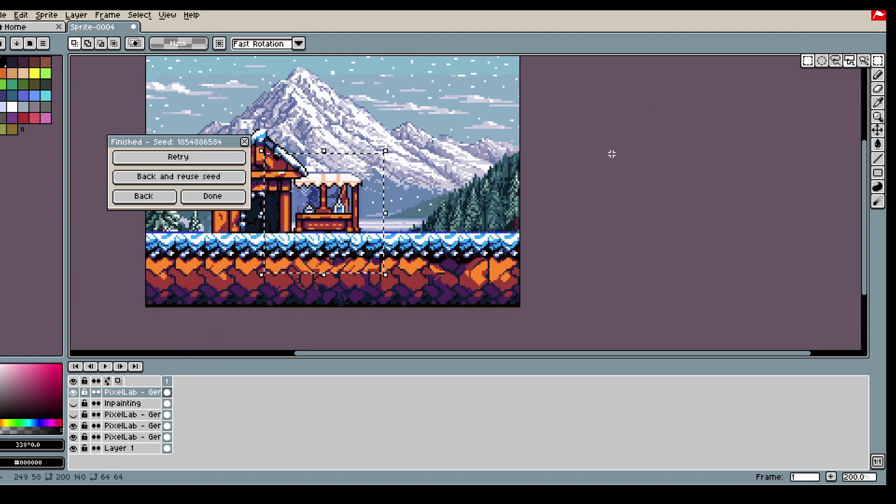
Clear the selection and compare the scene with and without the marketplace by toggling its layer's visibility
click(336, 197)
click(74, 393)
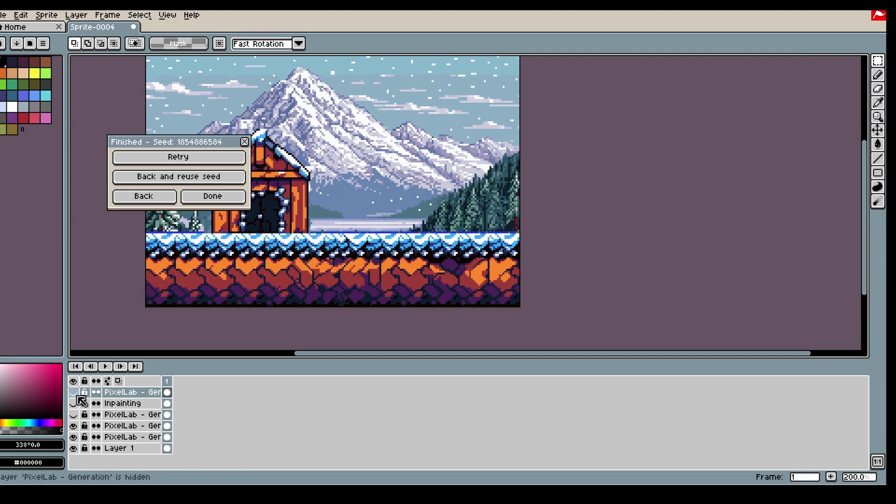
click(74, 394)
click(74, 393)
click(74, 393)
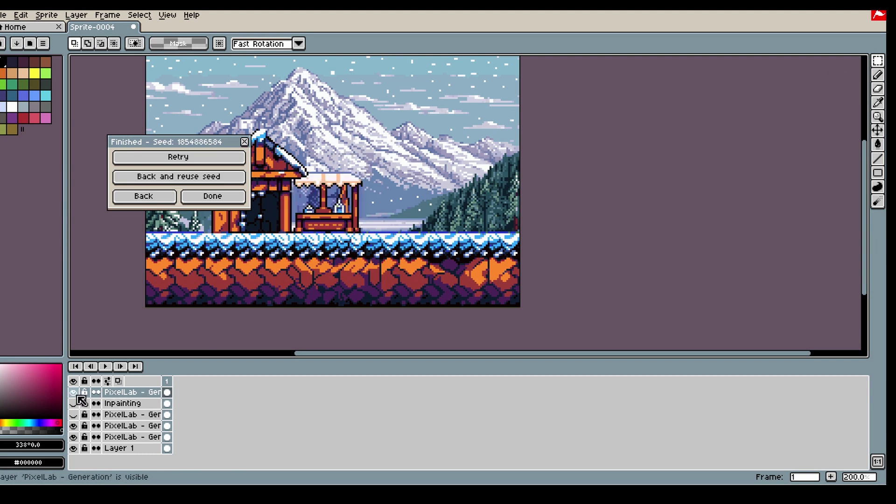
Delete the strip of the marketplace layer that overlaps the shed's right side, and undo the last change
scroll(294, 233, up, 1)
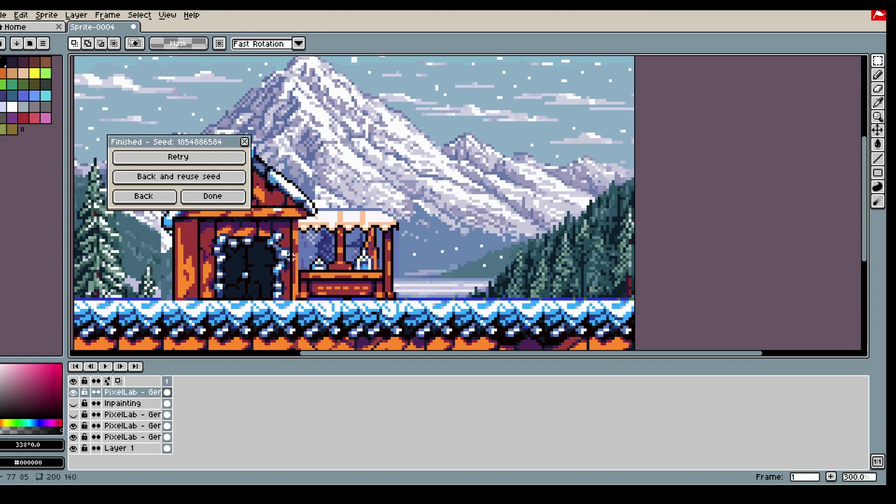
drag(309, 209, 286, 313)
key(Delete)
scroll(428, 288, down, 2)
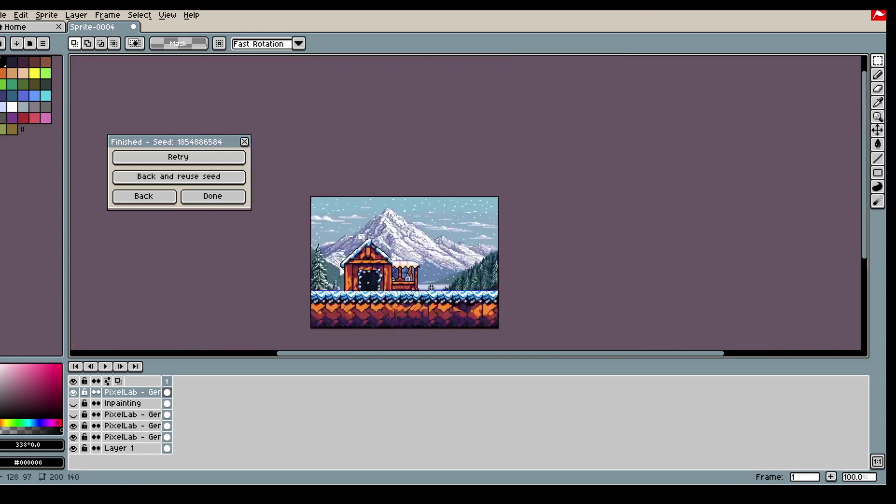
scroll(439, 295, up, 1)
key(ctrl+z)
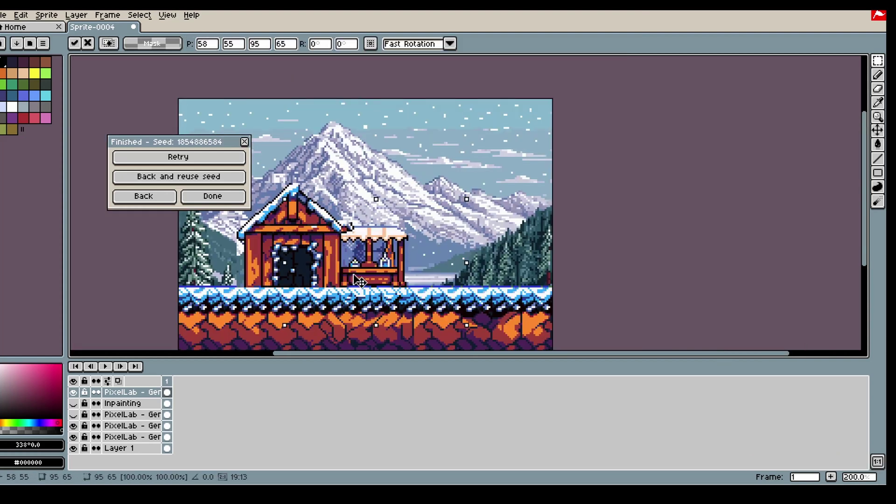
Delete the topmost generated layer containing the marketplace stall
right_click(116, 392)
click(149, 420)
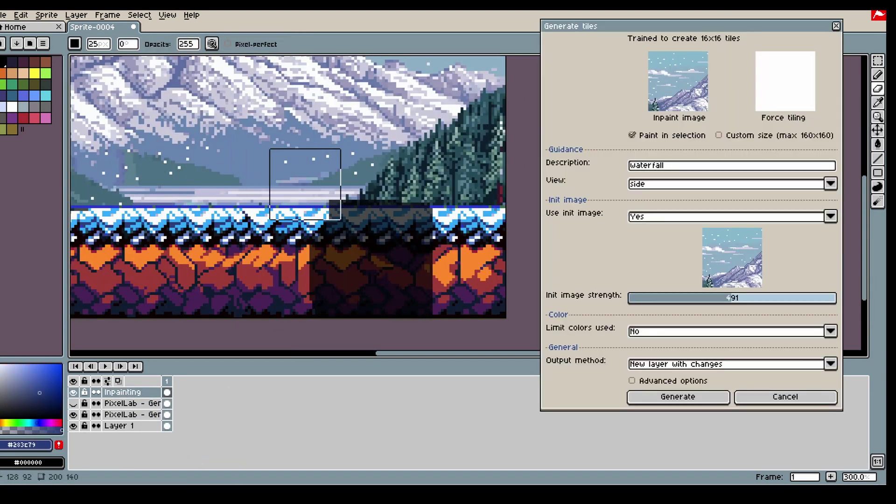
Extend the Inpainting mask leftward over the ice floor and underground tiles with a 17-pixel pencil
key(i)
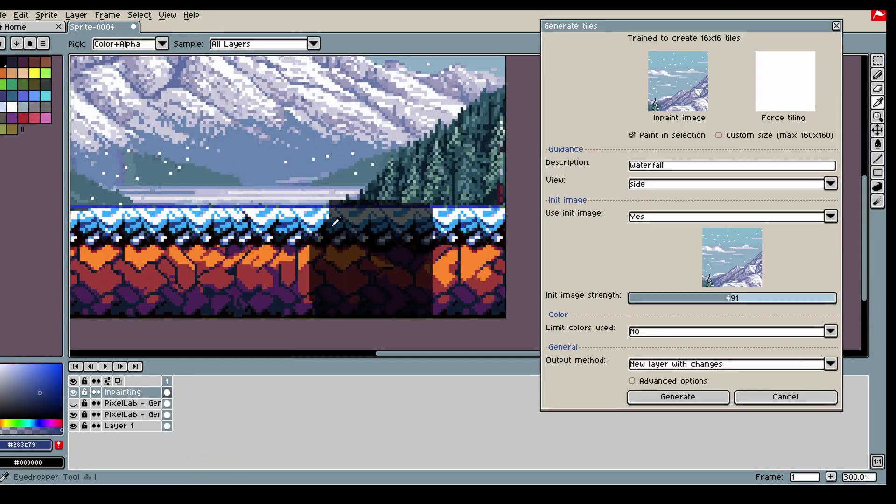
key(b)
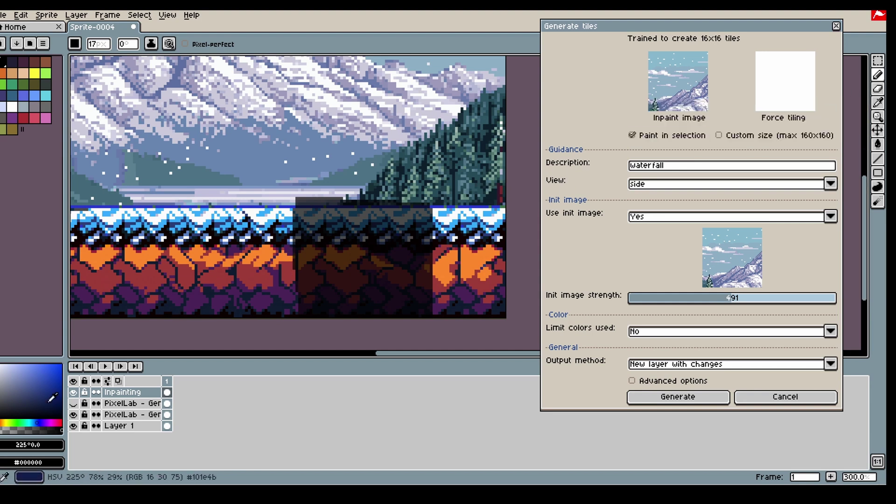
Paint a blue waterfall column on the ground tiles layer with a 14-pixel pencil and erase the tiles above it with a 25-pixel eraser
drag(161, 403, 164, 402)
click(170, 414)
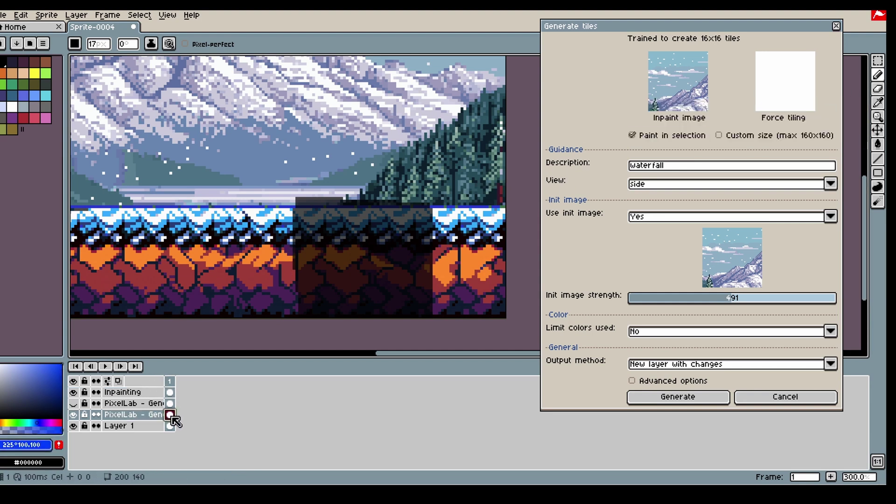
click(170, 425)
click(170, 414)
key(v)
key(e)
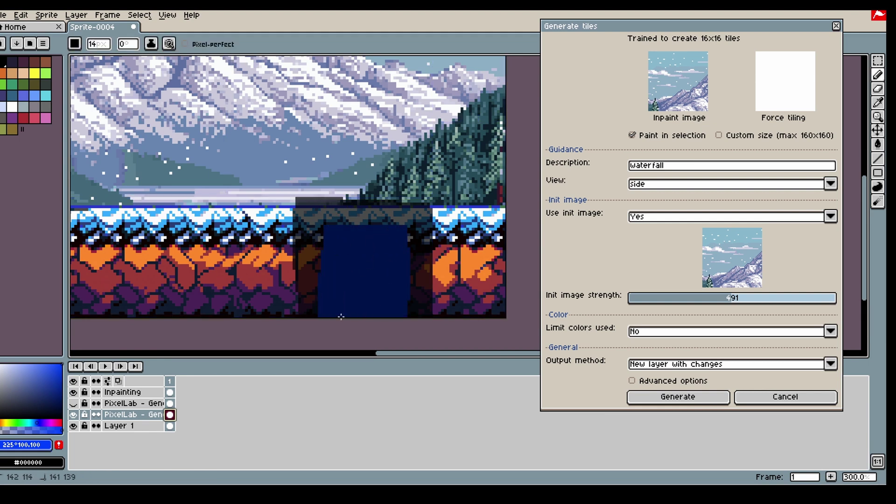
mouse_move(352, 273)
mouse_down()
mouse_move(349, 240)
mouse_move(379, 234)
mouse_move(379, 310)
mouse_up()
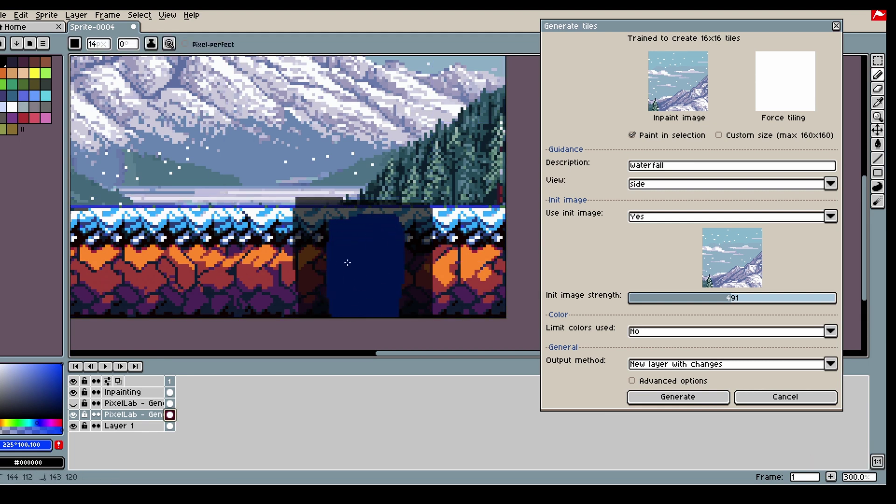
click(879, 89)
drag(369, 181, 364, 210)
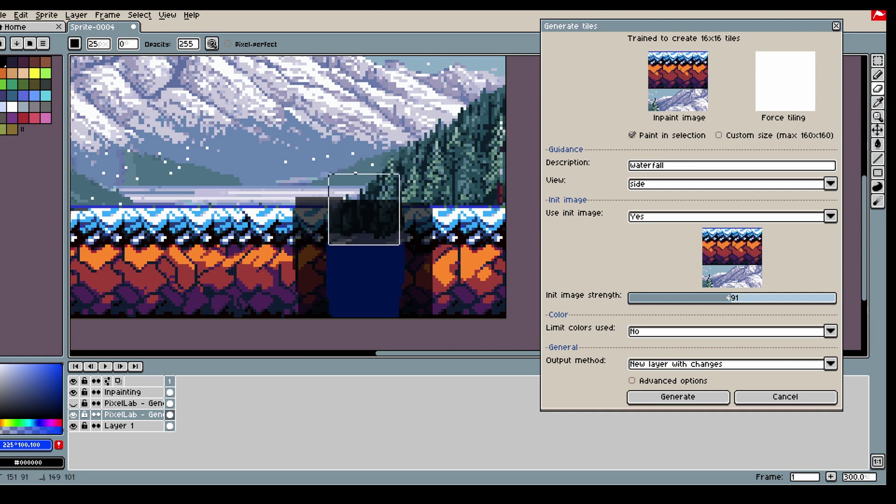
Generate waterfall tiles in a 64×64 selection around the blue column with init image strength 435, and retry the generation once
click(878, 60)
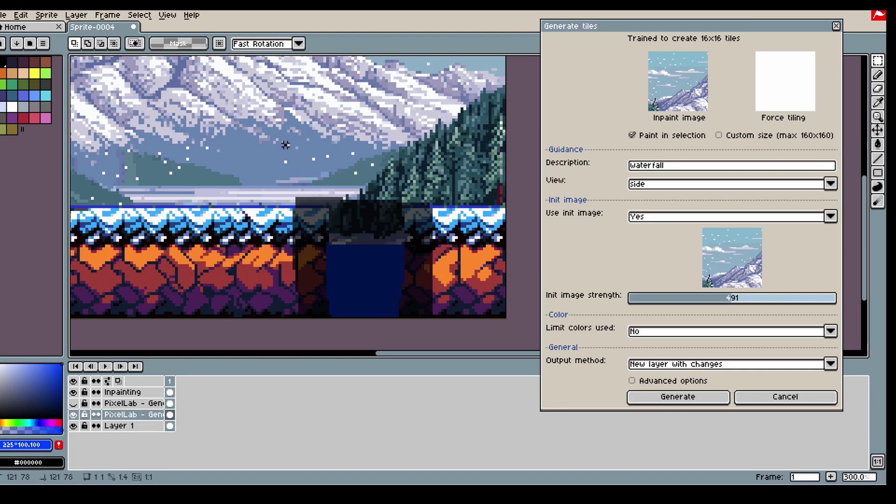
drag(286, 145, 465, 325)
drag(707, 309, 721, 302)
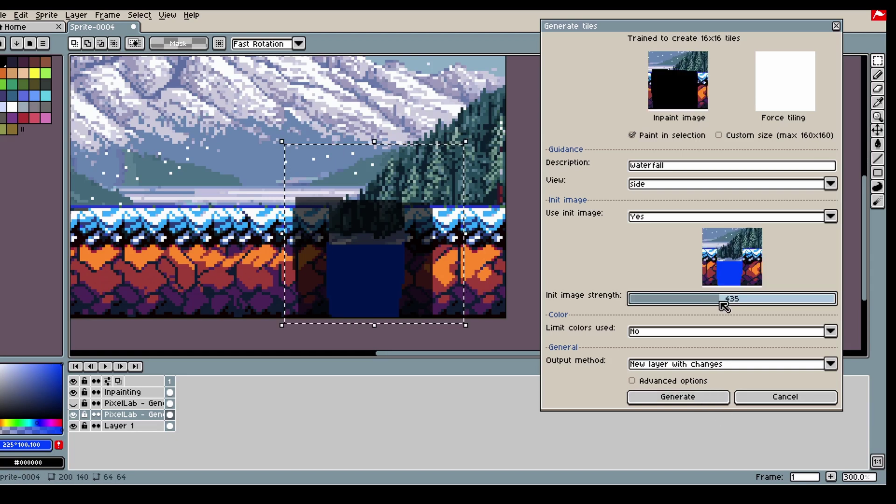
click(678, 396)
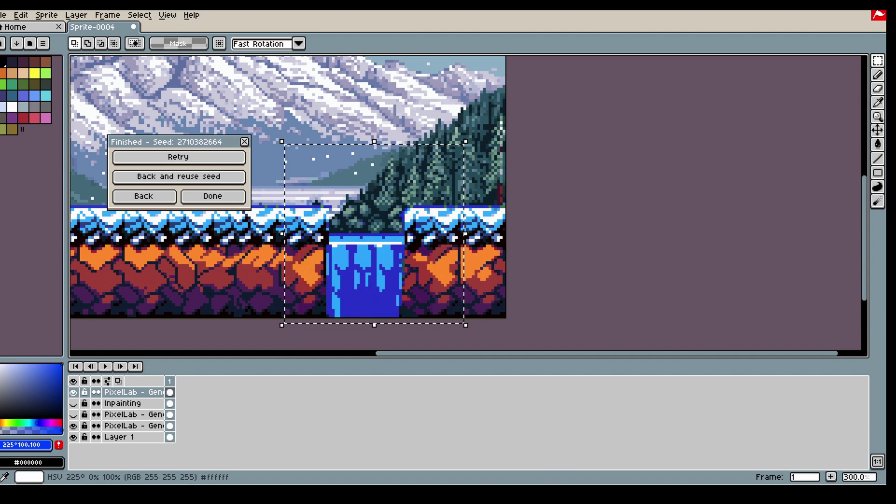
click(161, 154)
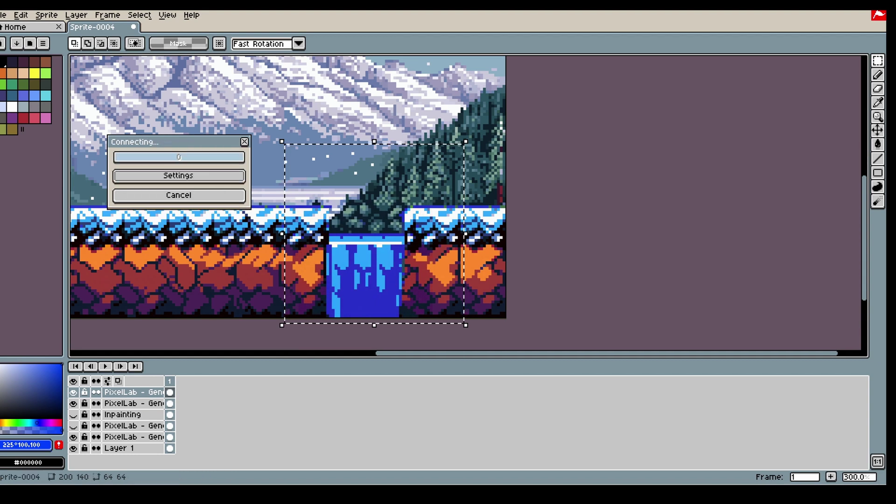
right_click(120, 388)
click(112, 405)
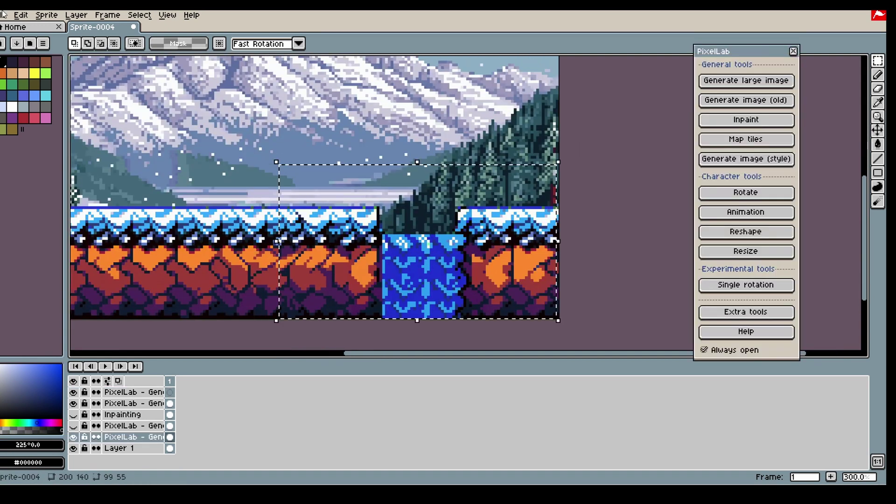
Try to place a horizontally flipped copy of the left bank's edge strip against the waterfall's right bank
drag(367, 215, 395, 336)
key(ctrl+c)
key(ctrl+v)
click(169, 404)
drag(382, 280, 480, 280)
drag(495, 275, 434, 276)
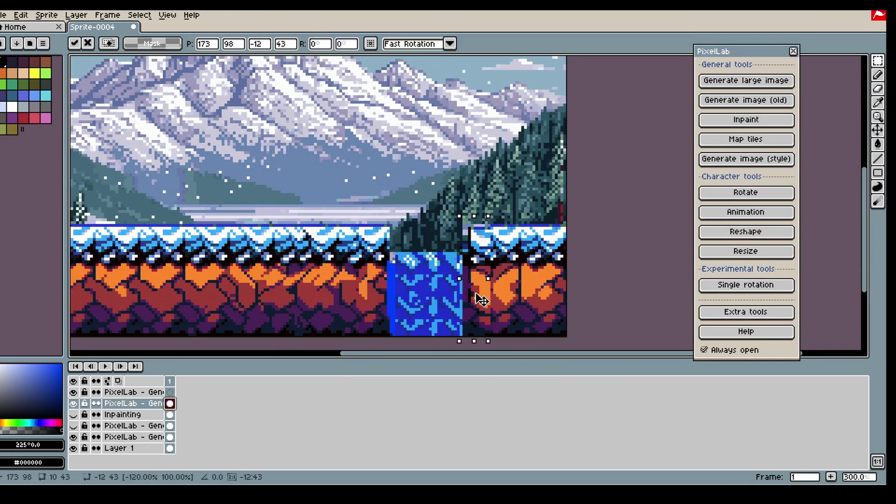
click(607, 309)
scroll(566, 314, up, 1)
key(ctrl+z)
key(ctrl+z)
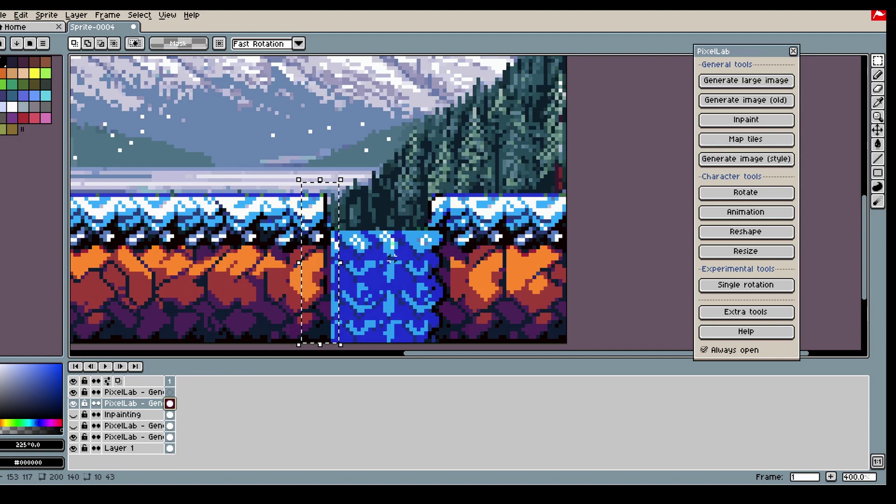
Rework the waterfall's ragged right bank so that its edge mirrors the left bank
drag(322, 299, 390, 309)
key(ctrl+z)
drag(340, 184, 426, 286)
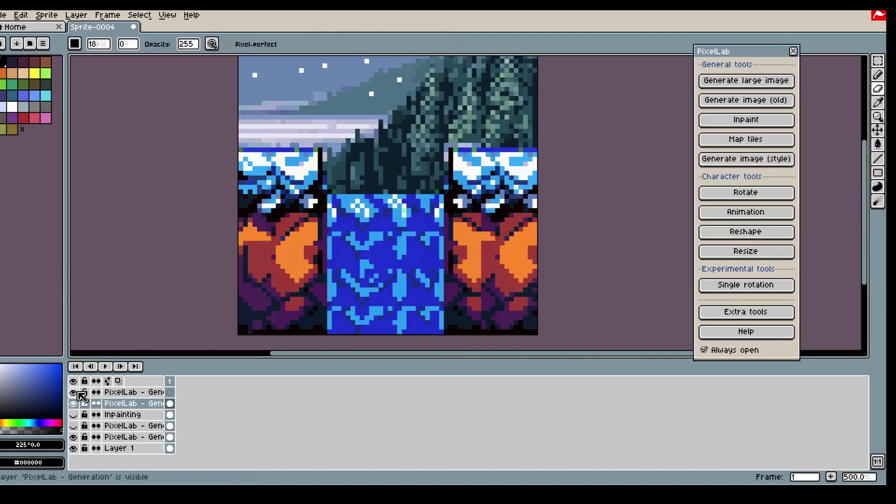
Open the animation generator, show the Inpainting mask as the top layer, and enter "waterfall" as character and action description with init images enabled
click(172, 437)
click(745, 212)
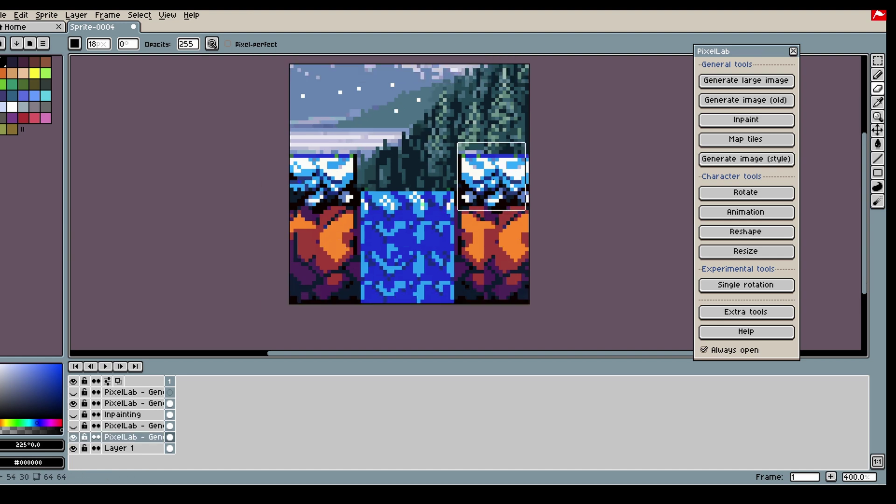
drag(578, 26, 604, 146)
click(170, 393)
click(170, 426)
click(169, 415)
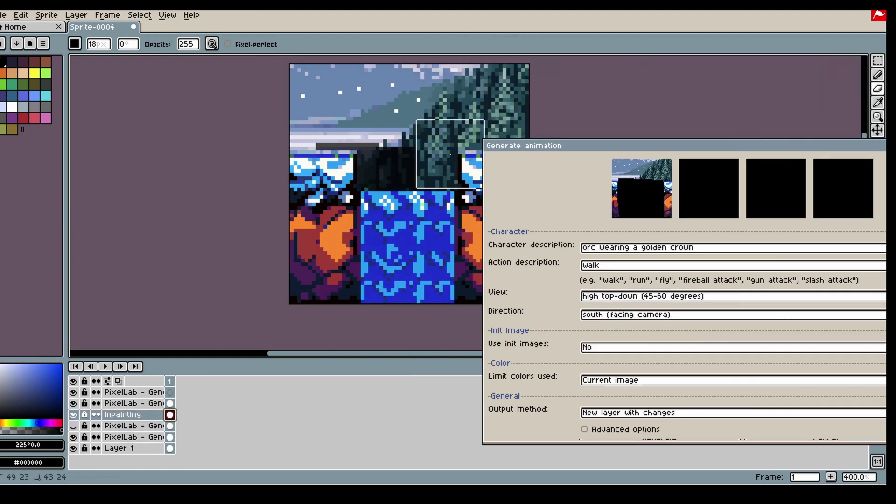
click(73, 414)
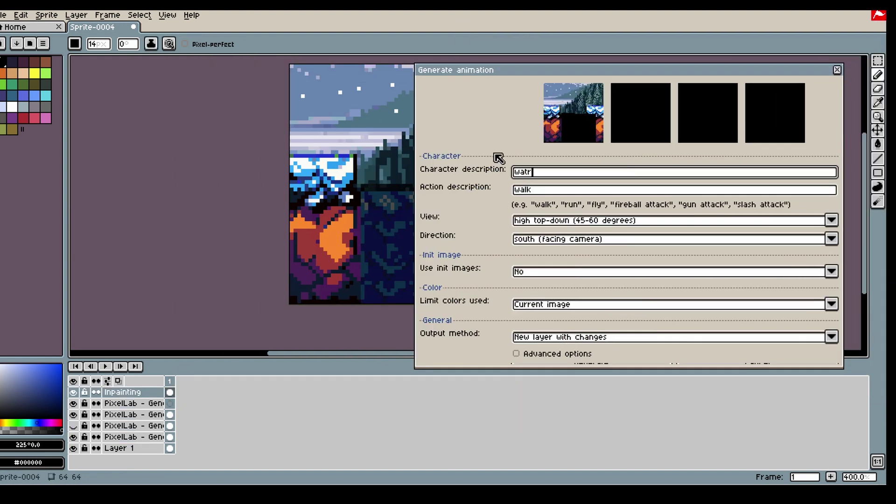
click(551, 196)
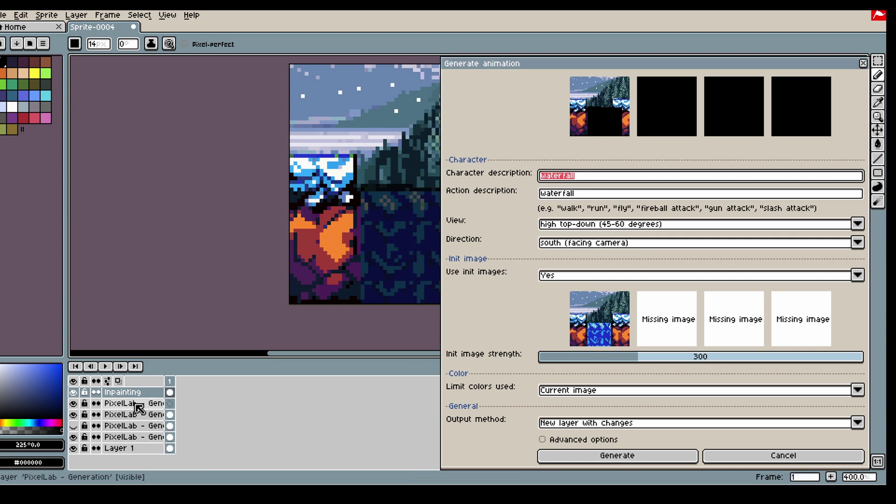
Add three new frames so that the animation has four
right_click(171, 383)
click(230, 406)
right_click(180, 382)
click(220, 405)
right_click(191, 382)
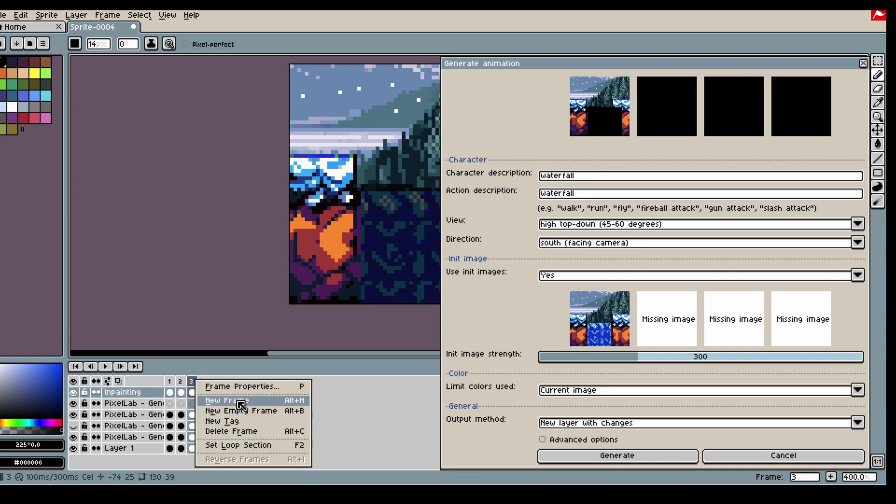
click(240, 404)
Generate the waterfall animation on the generated waterfall layer, with output set to Modify current layer and init image strength 200
click(170, 414)
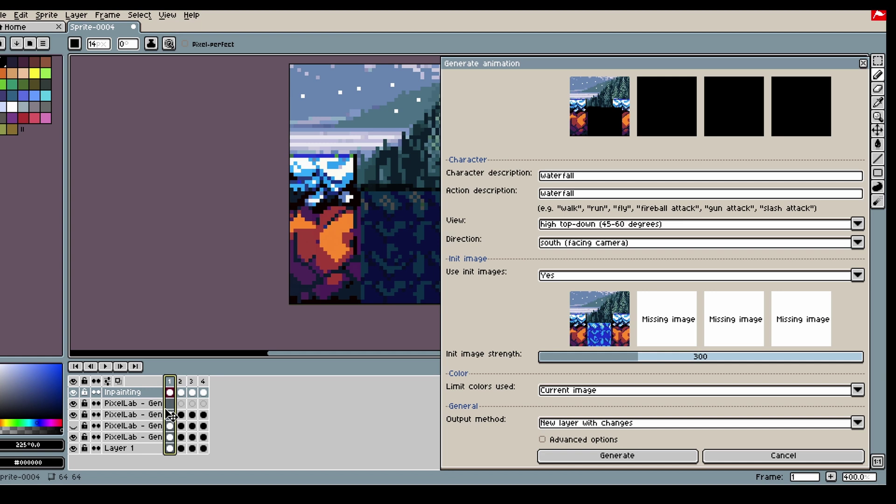
click(568, 422)
click(581, 446)
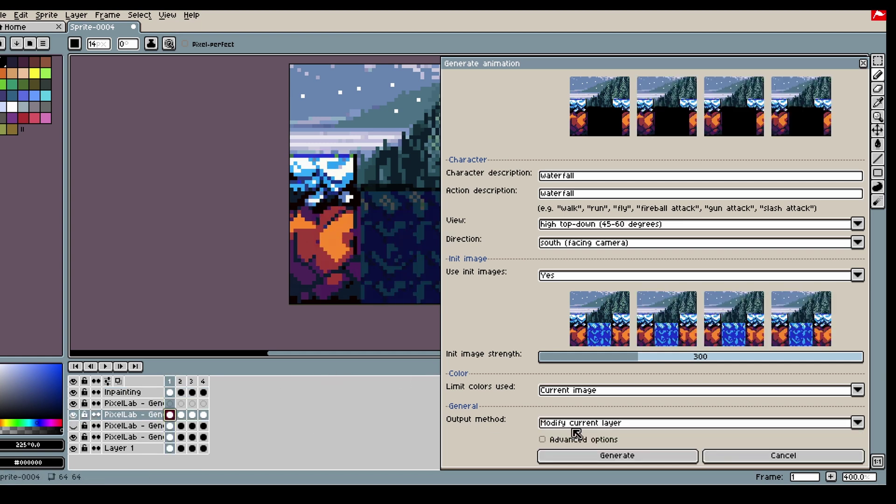
drag(629, 359, 614, 359)
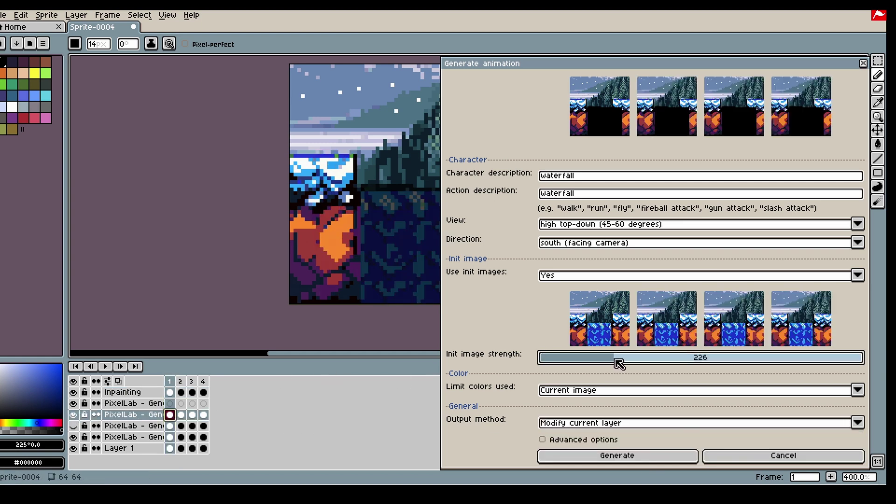
click(625, 457)
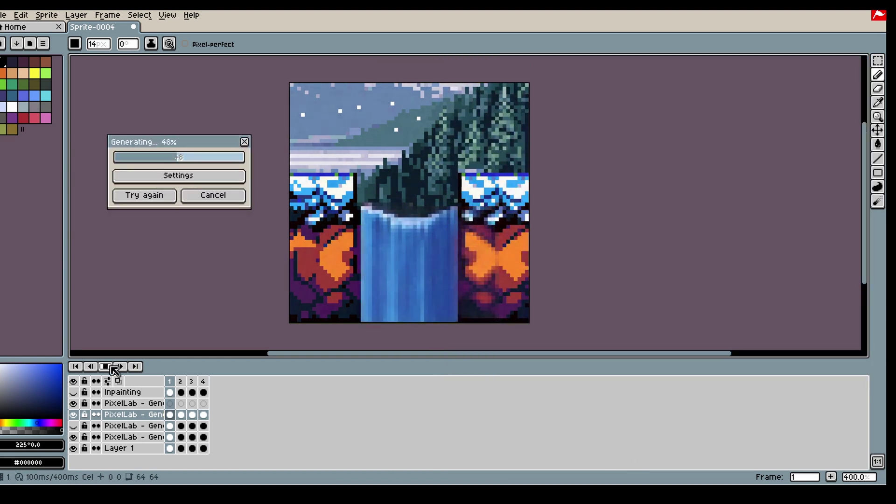
Set a constant frame rate of 175 ms for all frames and play the waterfall animation
click(76, 15)
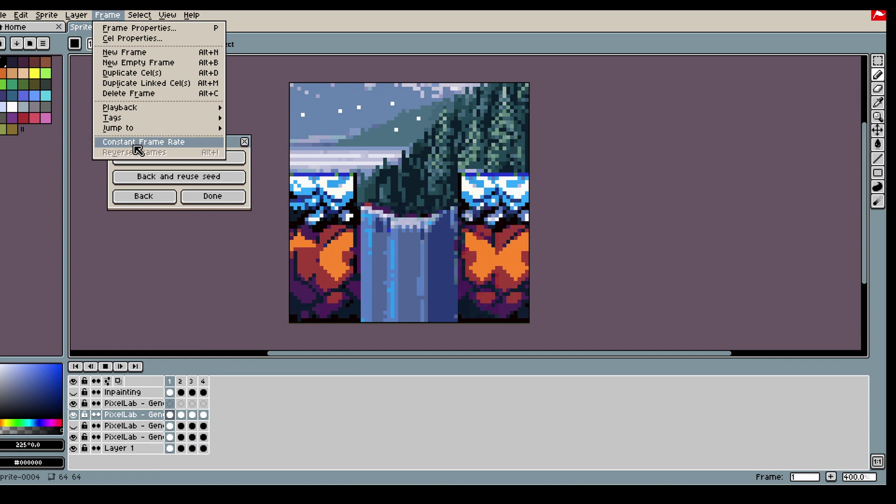
click(136, 143)
key(Return)
click(106, 366)
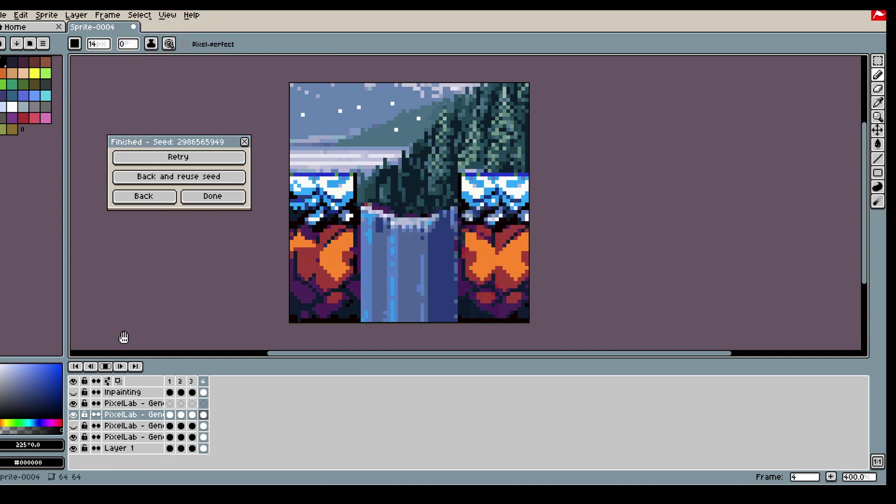
Go back to the animation generation settings from frame 1 and show the Inpainting mask again
click(171, 381)
click(145, 197)
click(73, 392)
drag(364, 210, 232, 225)
Erase the Inpainting mask over the right bank in all four frames, regenerate the animation and play it
click(877, 89)
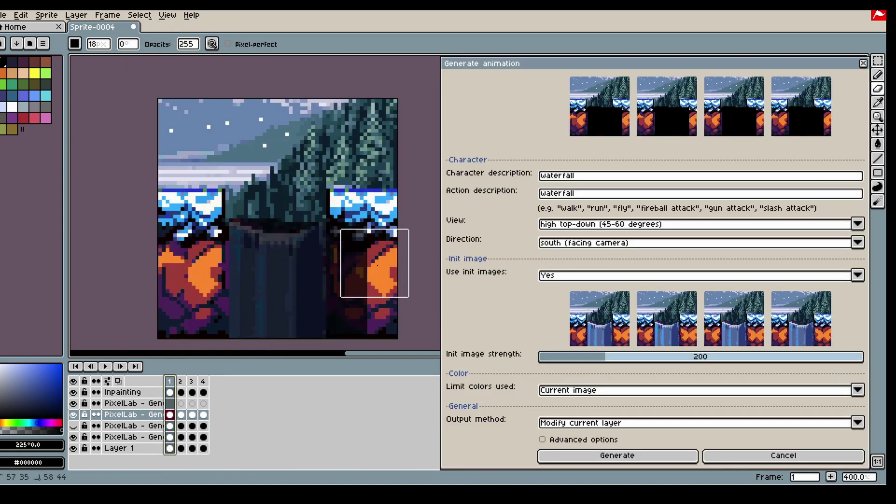
click(171, 394)
drag(363, 237, 365, 310)
click(182, 392)
mouse_move(363, 243)
mouse_down()
mouse_move(365, 305)
mouse_move(363, 252)
mouse_up()
click(193, 393)
click(205, 392)
drag(366, 308, 364, 252)
click(170, 382)
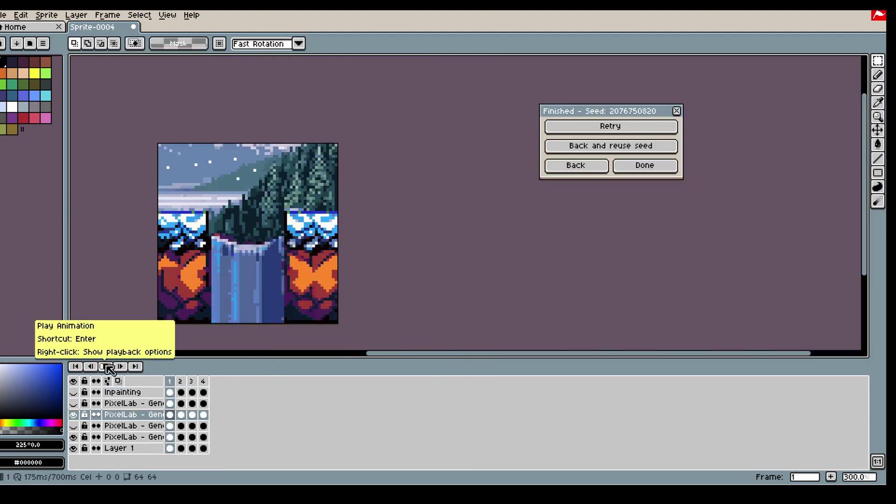
click(105, 366)
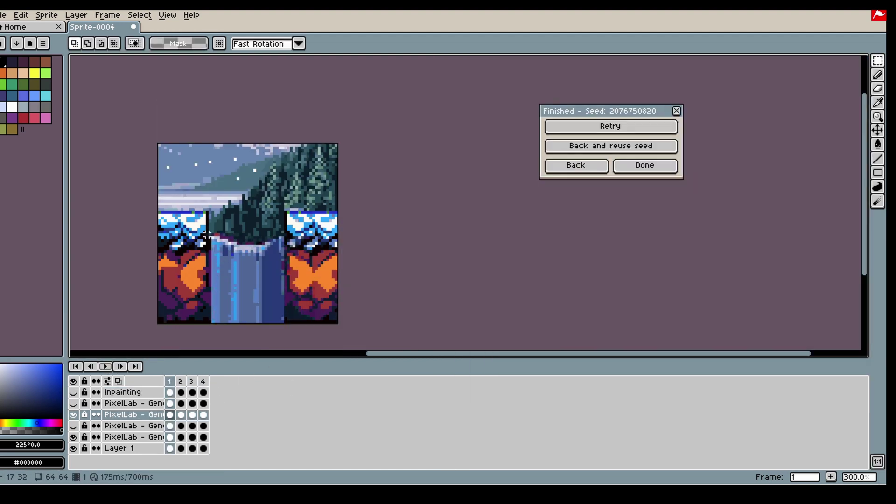
Enlarge the canvas leftward and upward to 208×105 pixels to bring back the surrounding scene
click(167, 15)
click(69, 77)
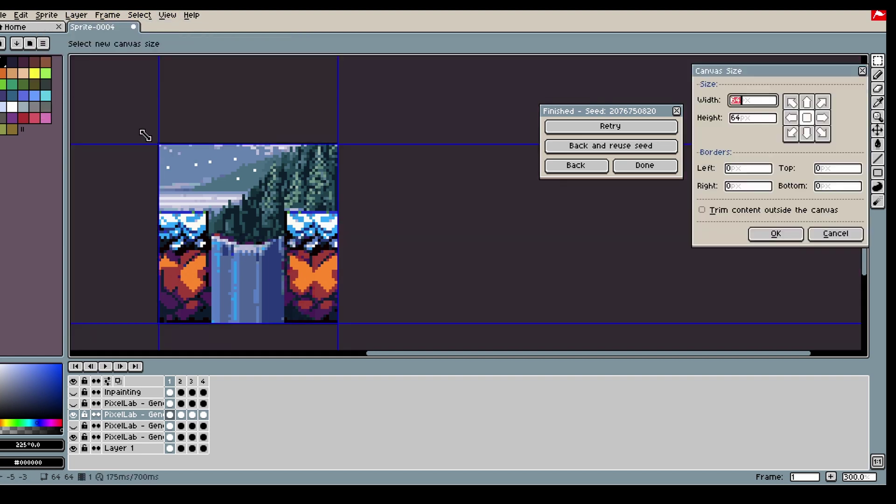
scroll(158, 160, down, 3)
drag(594, 354, 469, 353)
scroll(401, 158, up, 2)
drag(410, 206, 141, 186)
drag(390, 157, 370, 77)
click(760, 232)
Extend the canvas further upward to 208×139 pixels in two passes, and show the hidden shed layer
click(49, 18)
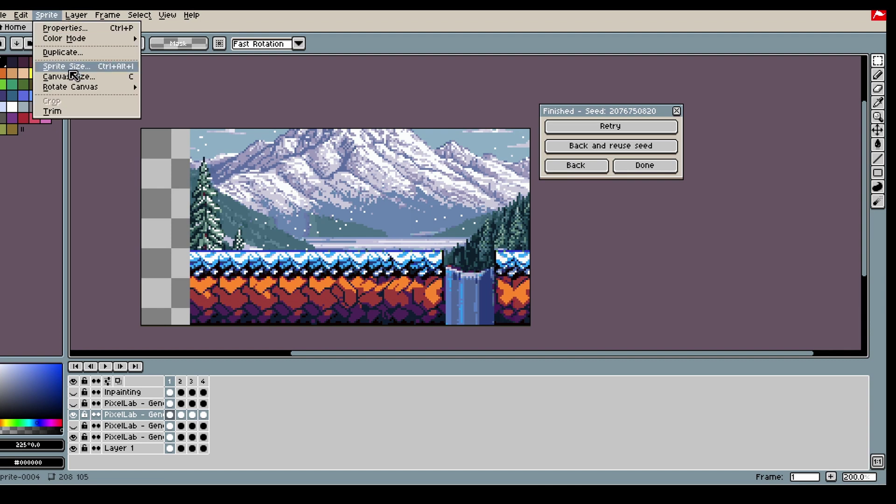
click(74, 76)
drag(337, 129, 339, 94)
click(772, 234)
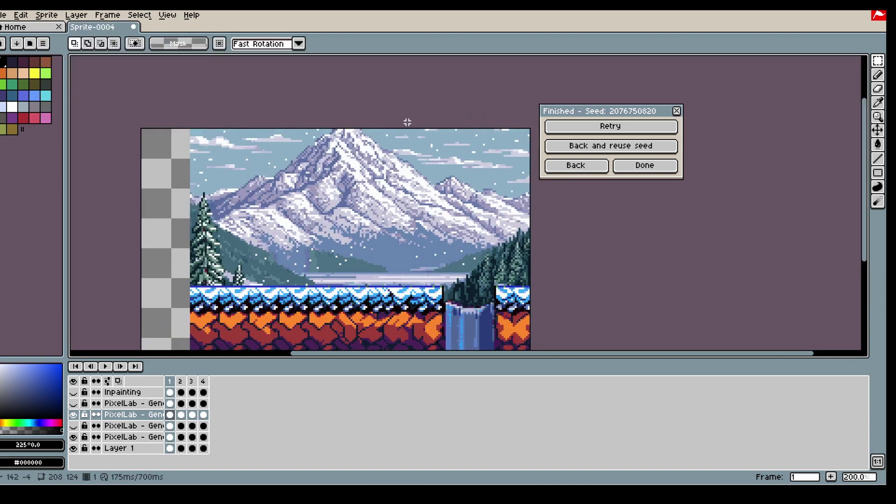
click(57, 18)
click(73, 76)
drag(319, 128, 326, 102)
click(775, 234)
scroll(380, 154, down, 2)
scroll(385, 168, up, 2)
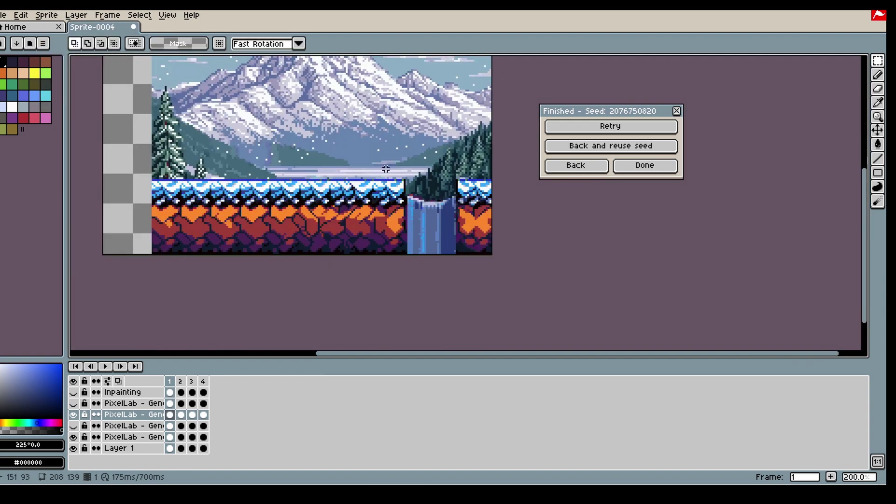
click(73, 426)
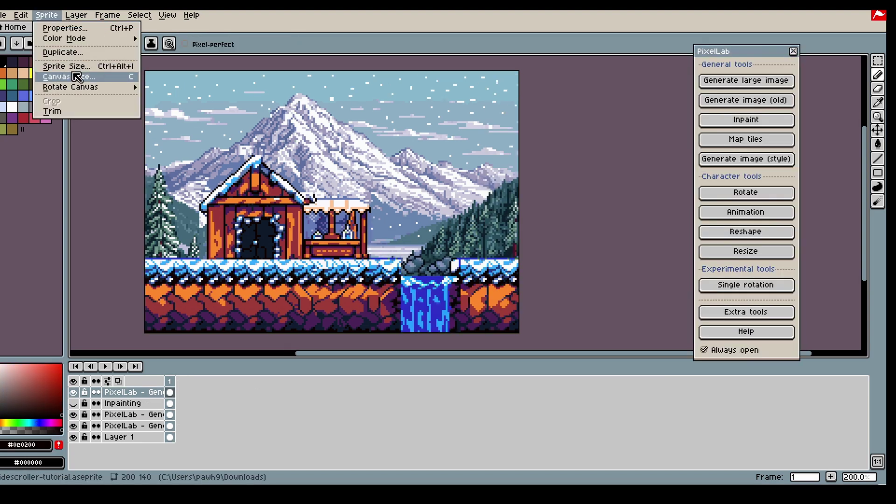
Crop the canvas to 64×64 pixels around the waterfall and add a second frame
click(70, 75)
drag(361, 261, 452, 293)
click(776, 234)
scroll(523, 111, up, 1)
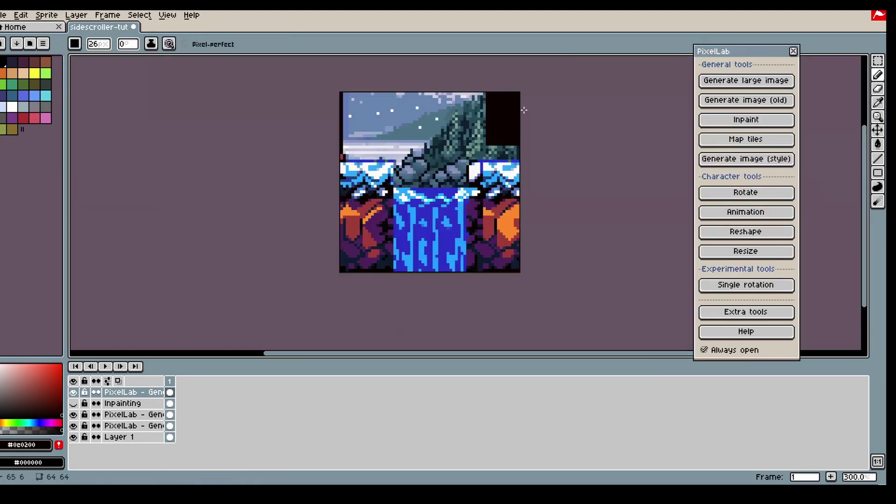
right_click(170, 380)
click(193, 401)
right_click(181, 381)
click(202, 402)
right_click(191, 382)
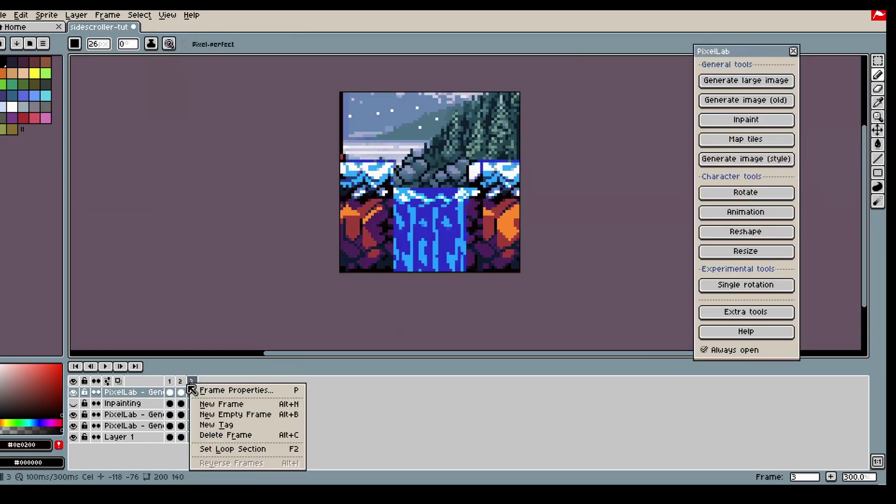
click(294, 258)
key(ctrl+z)
Show the Inpainting layer and move it to the top of the layer stack
click(74, 404)
click(121, 403)
drag(125, 404, 125, 390)
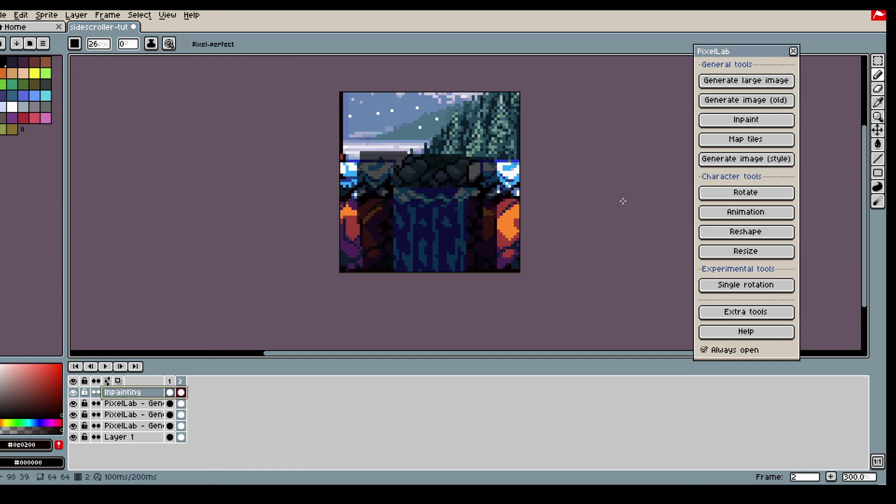
Extend the animation to four frames and clear the Inpainting mask from frame 1
right_click(181, 381)
click(192, 401)
click(170, 381)
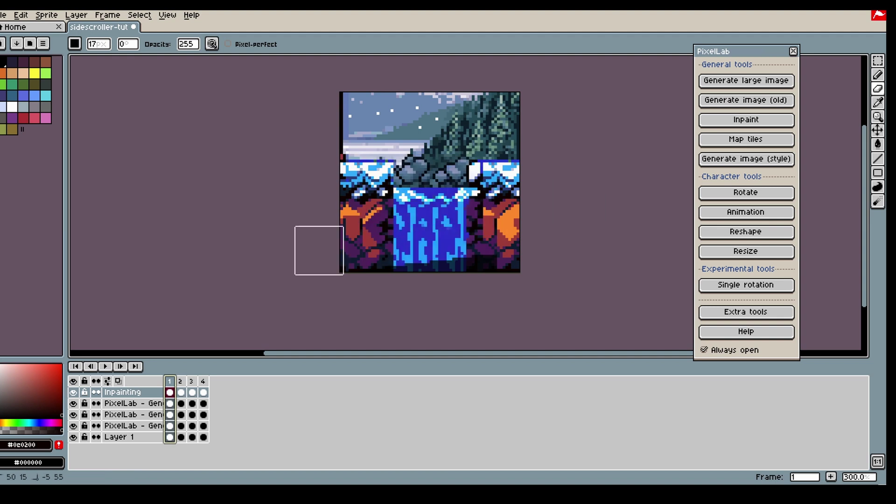
Generate the waterfall animation with init images enabled, the sidescroller (eye level) view and init image strength 153
click(766, 212)
click(663, 260)
click(663, 286)
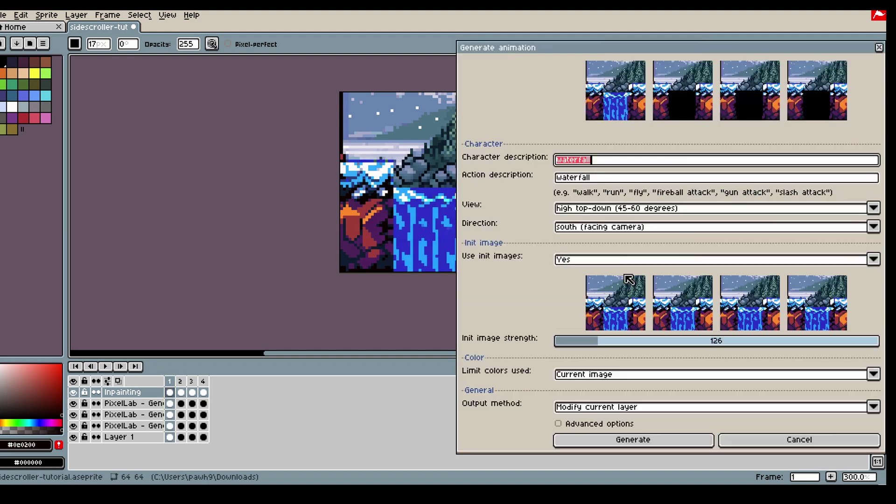
click(670, 210)
click(670, 222)
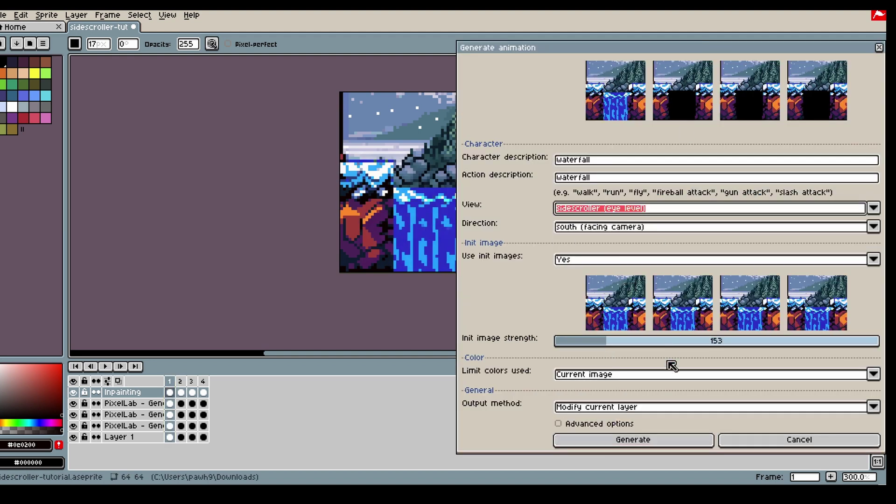
click(633, 439)
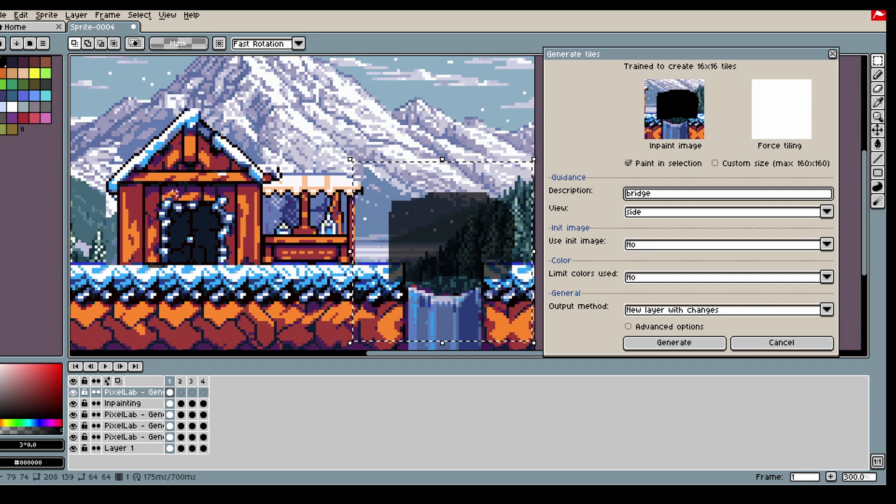
Generate "bridge" tiles in side view over the masked area above the waterfall, without an init image, as a new layer
click(676, 342)
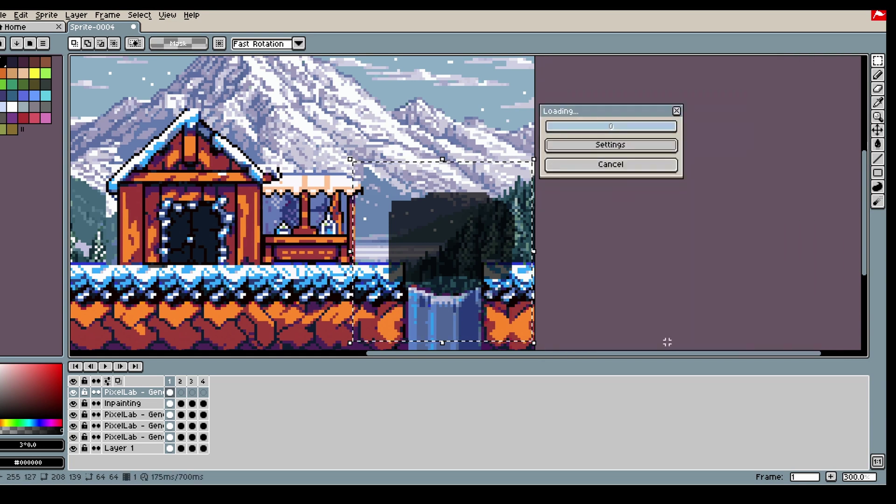